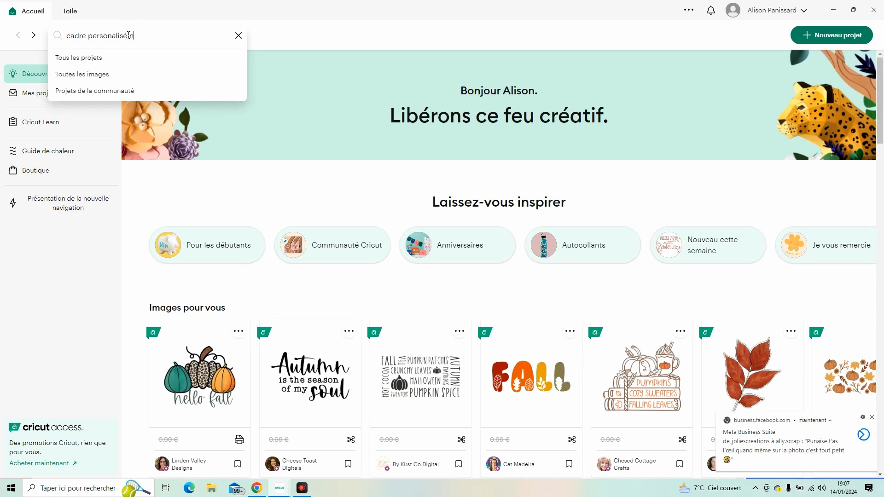
# Search images for 'cadre personnalisé naissance' and show all image results
pyautogui.write('issa')
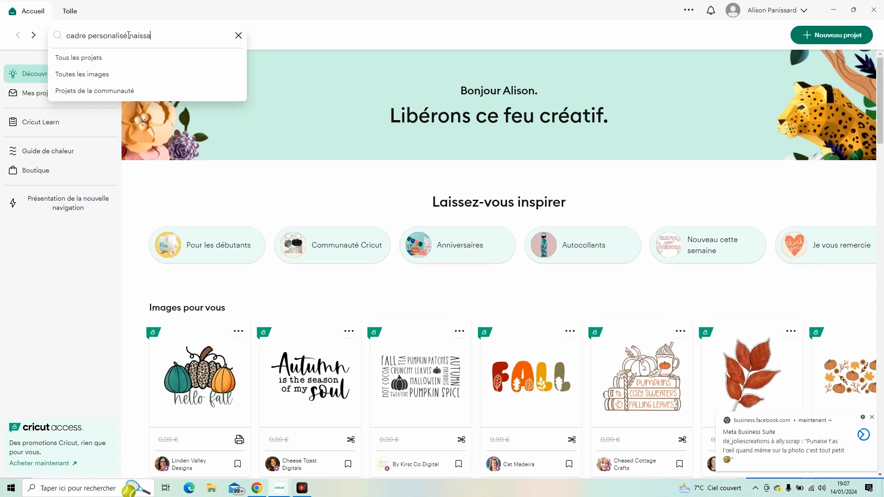
pyautogui.write('nce')
pyautogui.press('Return')
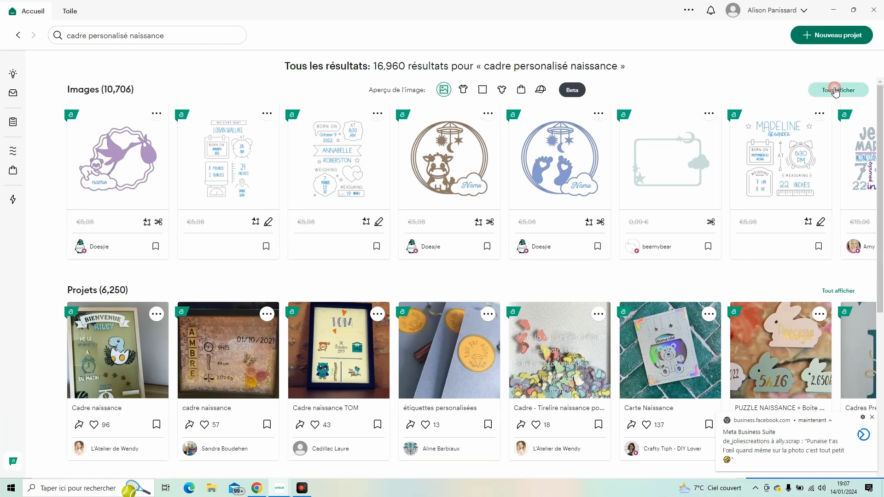
pyautogui.click(836, 91)
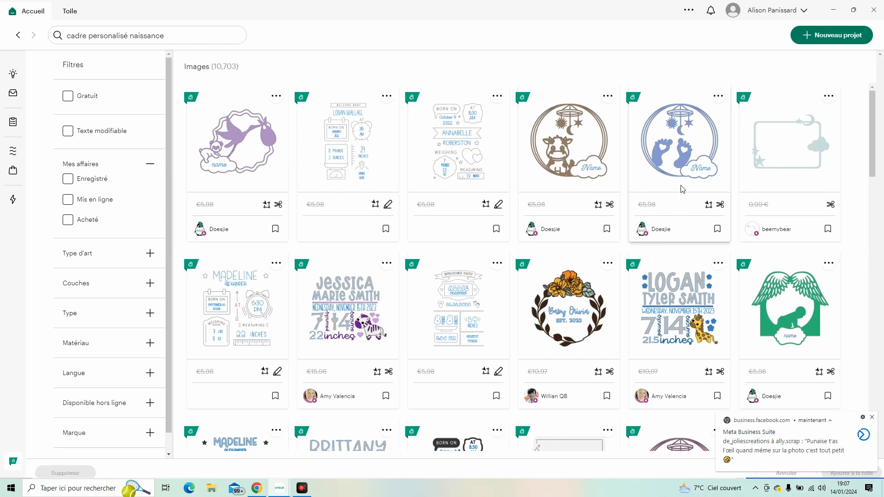
# Add the Olivia rainbow birth-stats design to the canvas
pyautogui.scroll(-3, 661, 191)
pyautogui.scroll(-4, 698, 173)
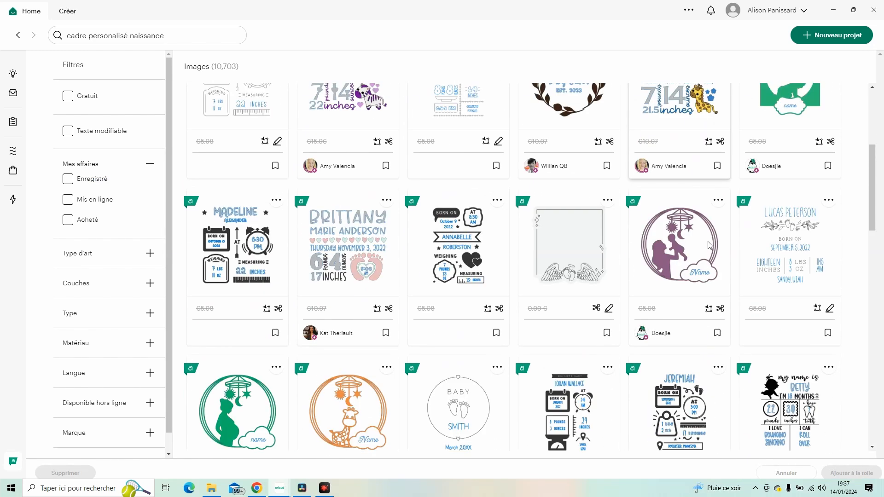
pyautogui.scroll(-8, 710, 245)
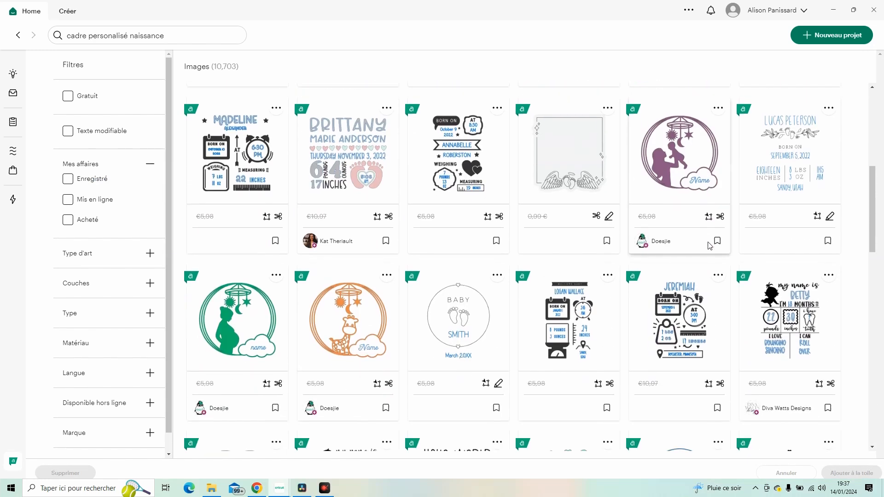
pyautogui.scroll(-8, 710, 246)
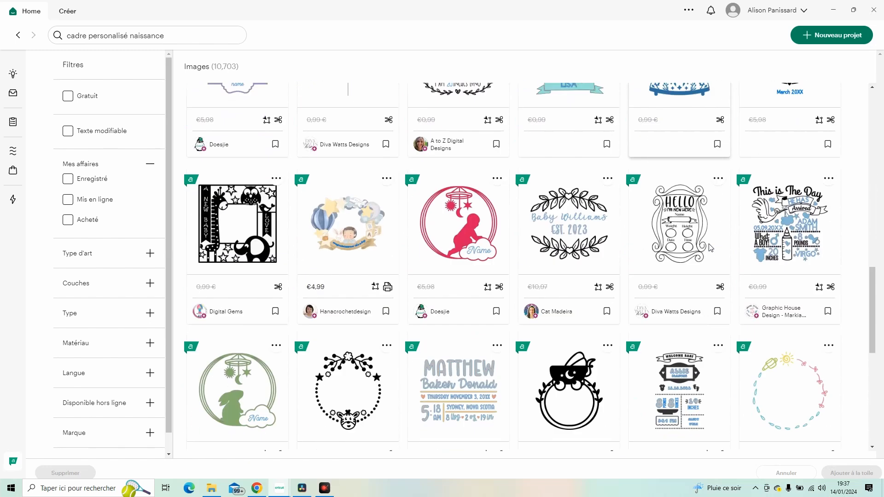
pyautogui.scroll(-13, 709, 249)
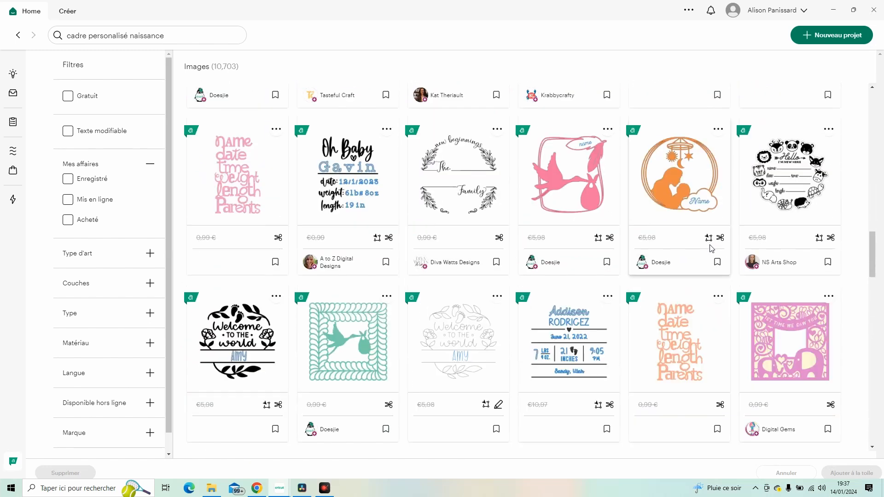
pyautogui.scroll(15, 713, 250)
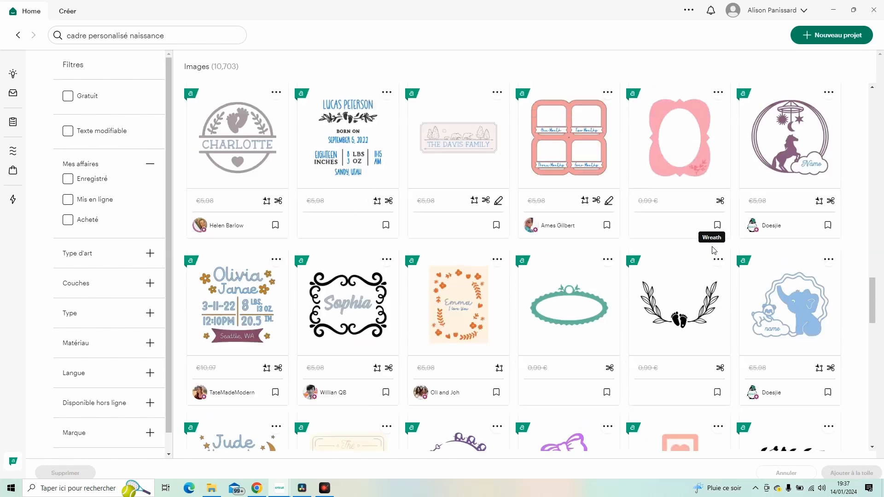
pyautogui.scroll(6, 714, 251)
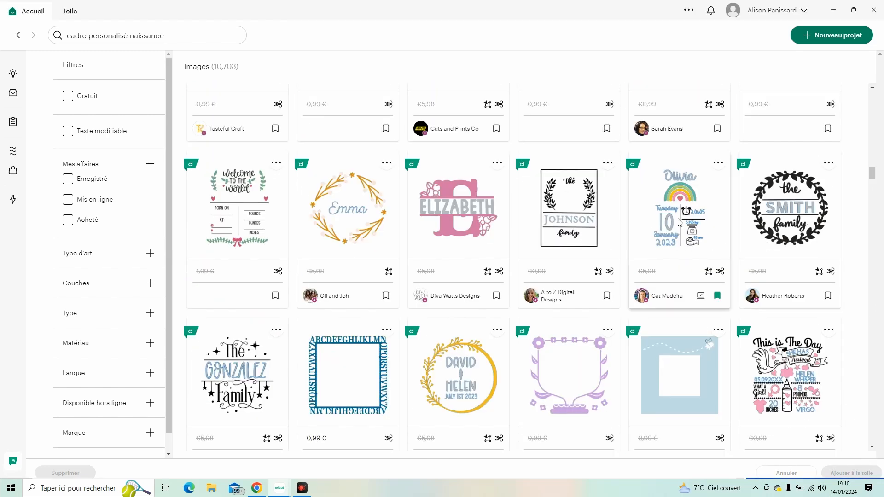
pyautogui.click(680, 222)
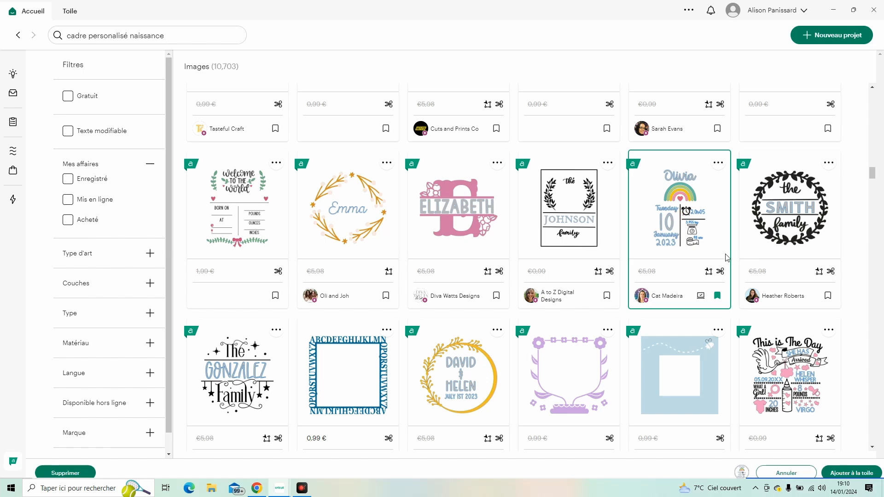
pyautogui.click(851, 473)
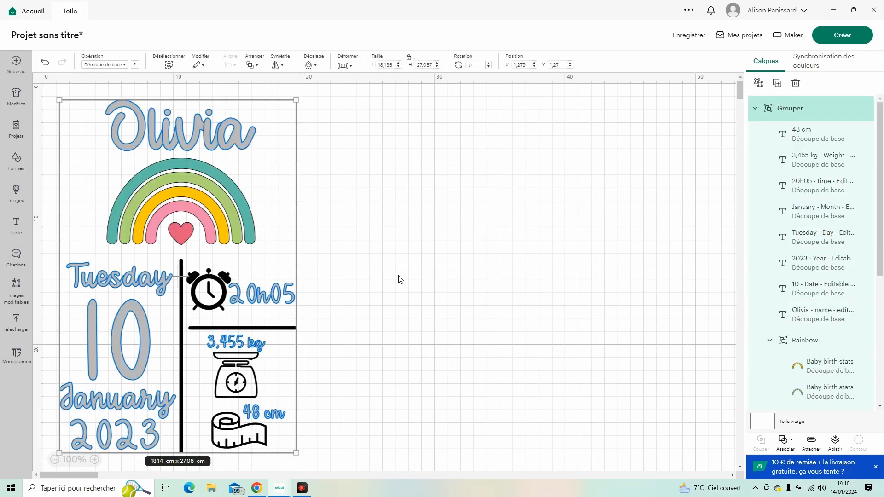
# Ungroup the Olivia birth-stats design into separate layers
pyautogui.click(399, 277)
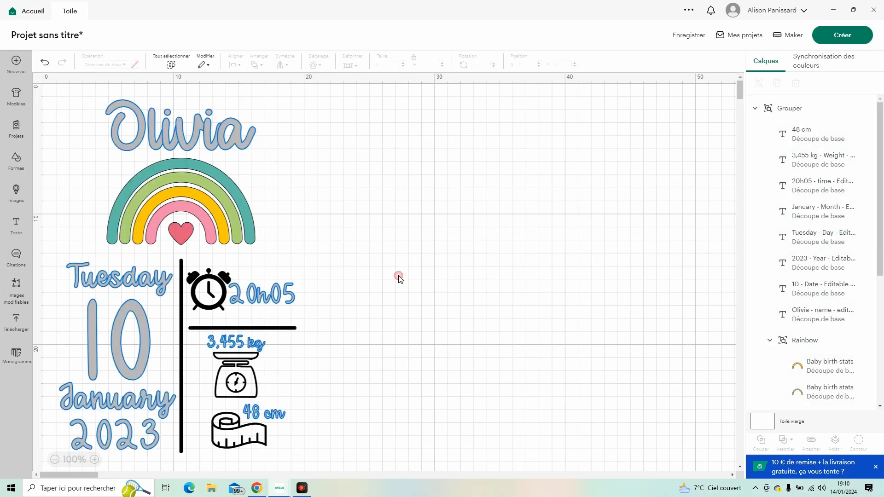
pyautogui.click(200, 225)
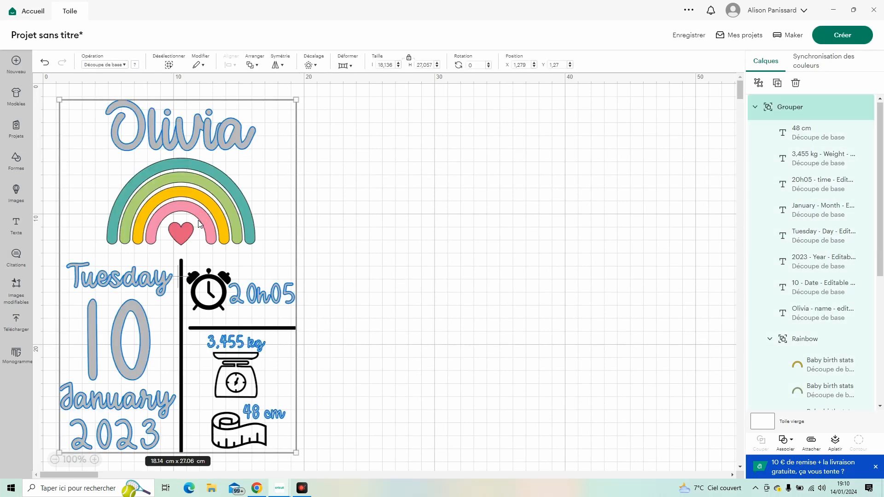
pyautogui.rightClick(219, 206)
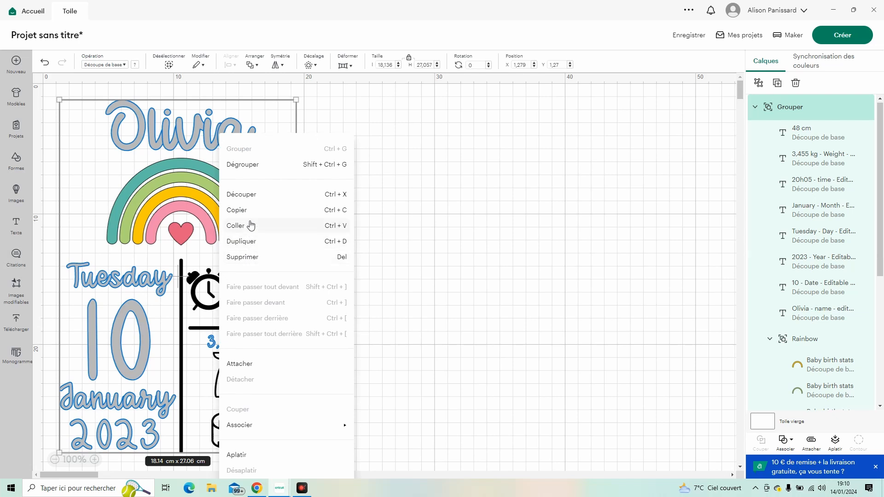
pyautogui.click(243, 165)
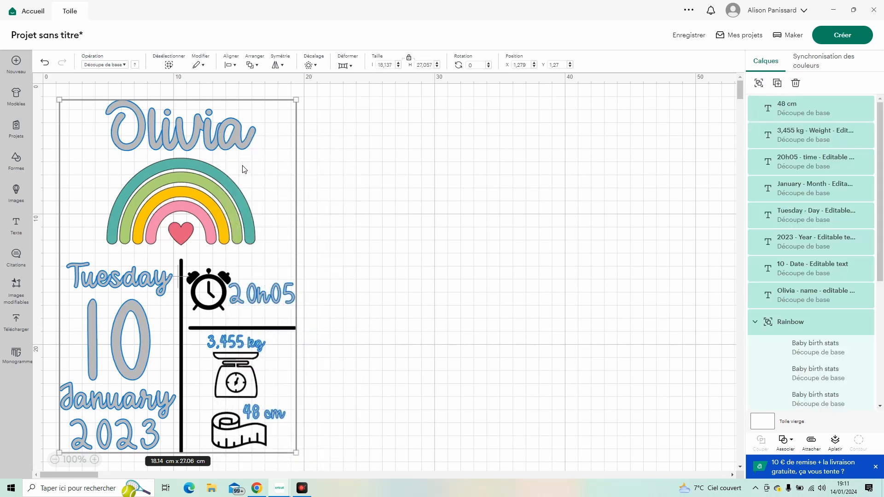
# Delete the rainbow and heart, leaving the stats group in its original place
pyautogui.click(418, 215)
pyautogui.click(219, 210)
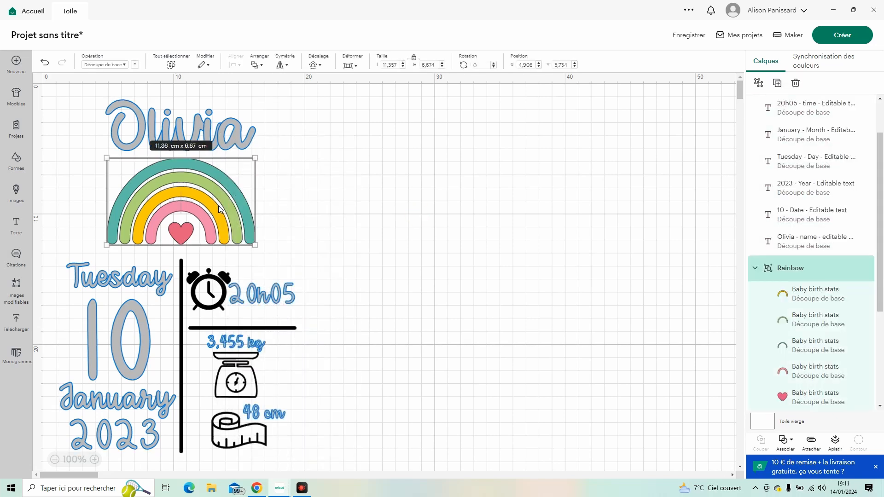
pyautogui.press('Delete')
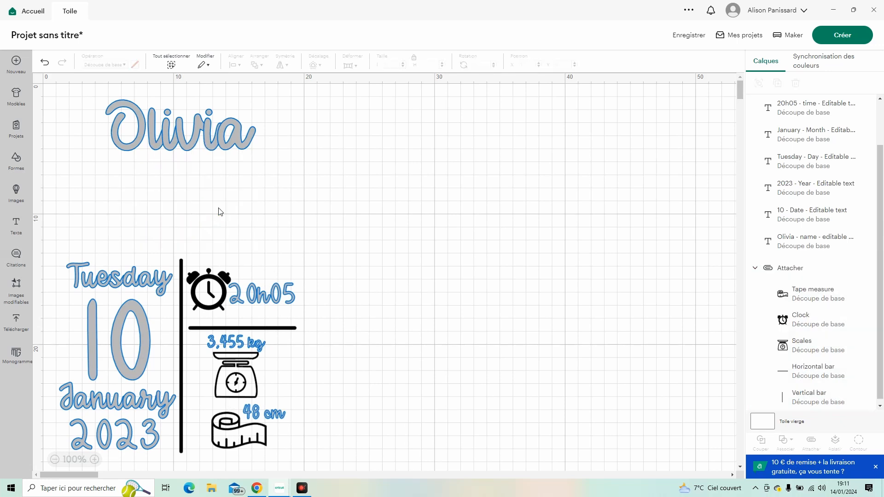
pyautogui.click(182, 275)
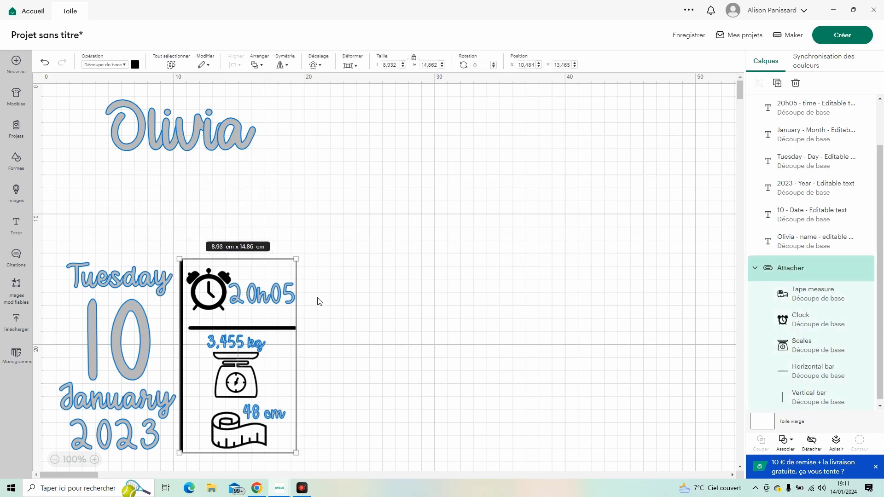
pyautogui.moveTo(251, 308)
pyautogui.mouseDown()
pyautogui.moveTo(341, 290)
pyautogui.moveTo(248, 301)
pyautogui.moveTo(355, 274)
pyautogui.moveTo(334, 286)
pyautogui.moveTo(237, 300)
pyautogui.mouseUp()
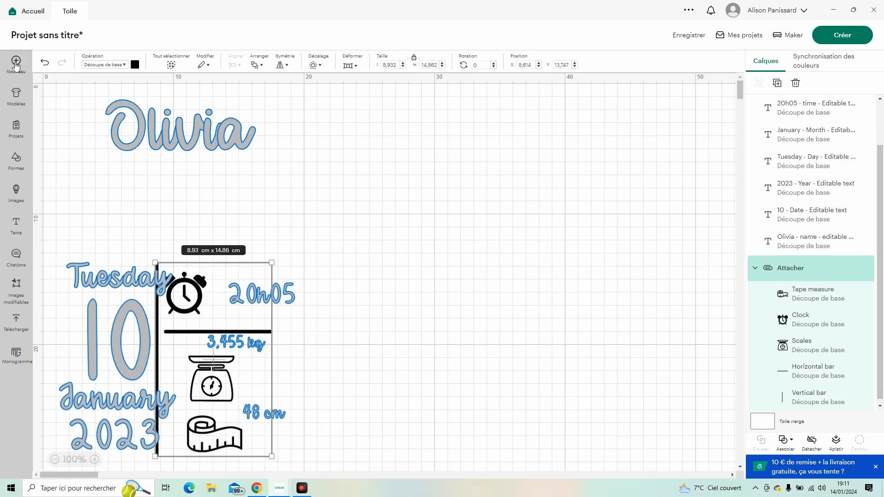
pyautogui.click(45, 64)
# Detach the stats group and delete its horizontal and vertical divider bars
pyautogui.click(217, 289)
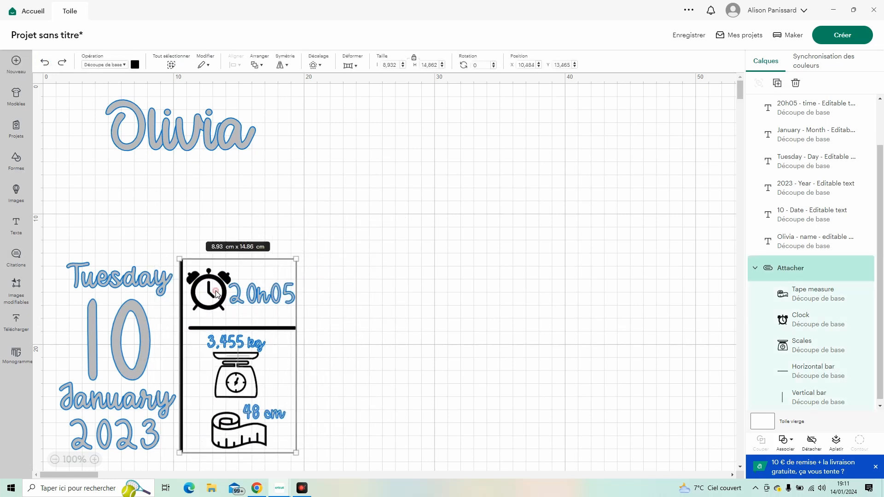
pyautogui.rightClick(214, 291)
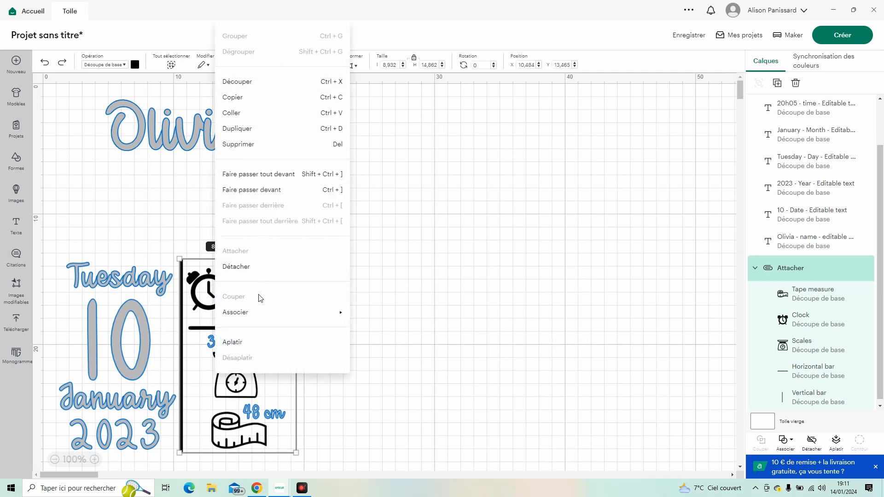
pyautogui.moveTo(260, 318)
pyautogui.click(240, 270)
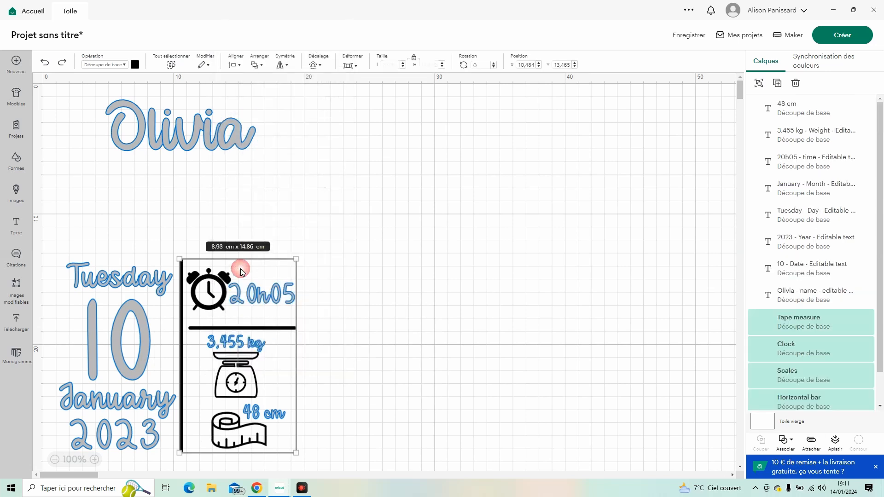
pyautogui.click(398, 293)
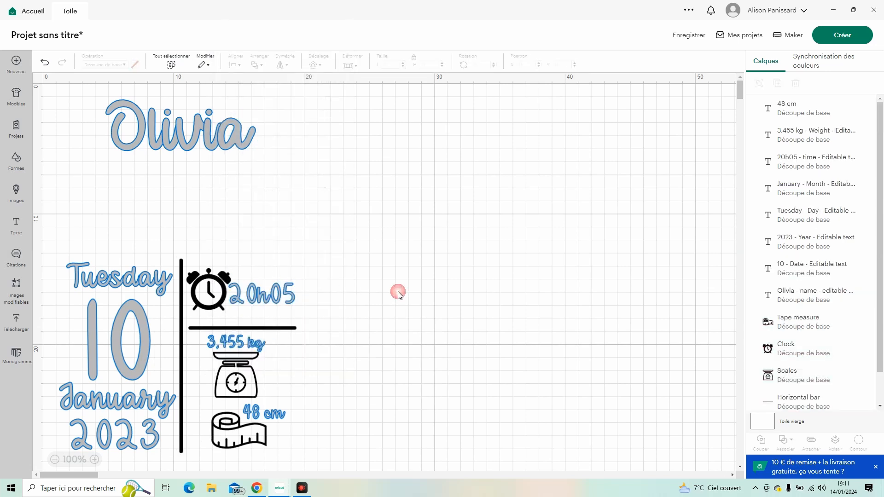
pyautogui.click(236, 328)
pyautogui.press('Delete')
pyautogui.click(181, 333)
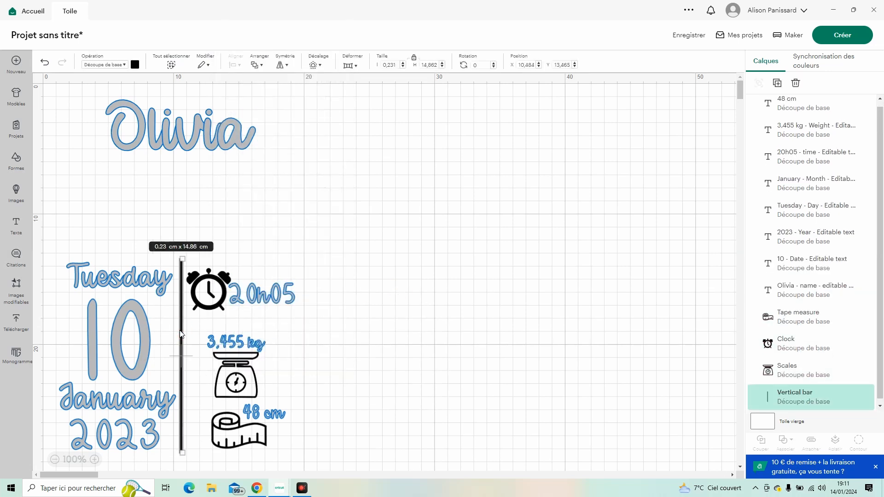
pyautogui.press('Delete')
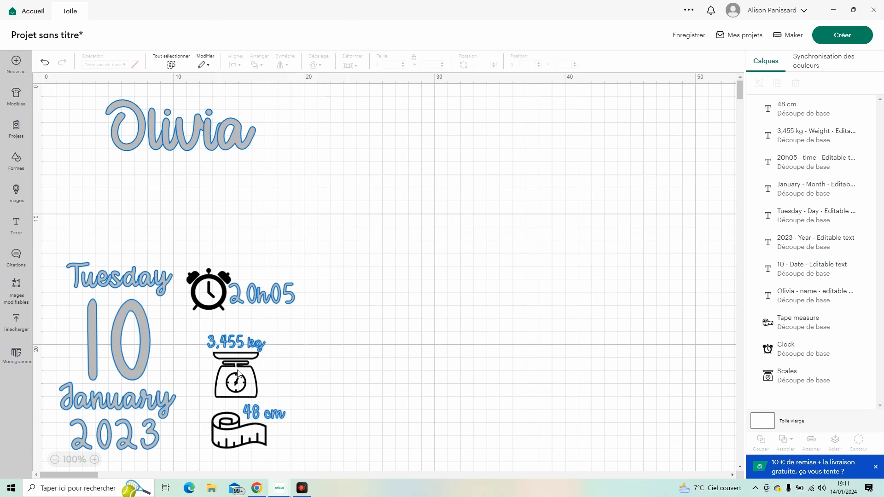
# Delete the Tuesday, 10, January and 2023 date texts together
pyautogui.scroll(-3, 181, 377)
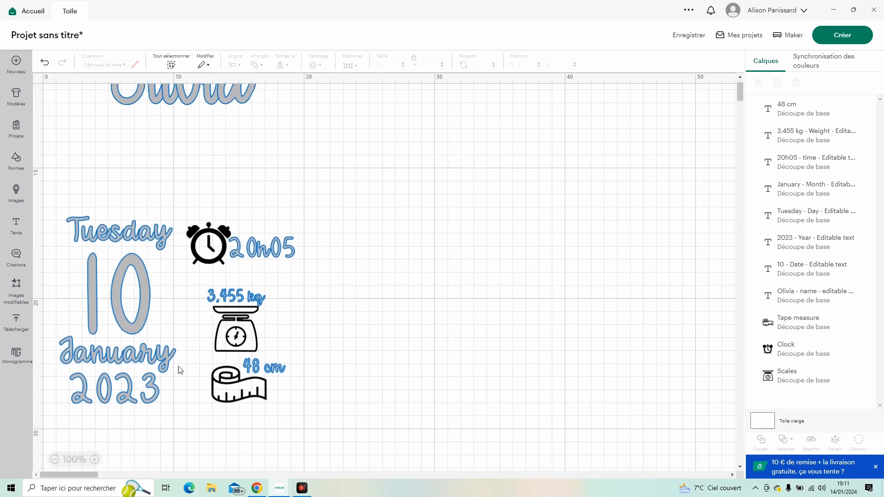
pyautogui.moveTo(168, 361); pyautogui.dragTo(66, 167)
pyautogui.press('Delete')
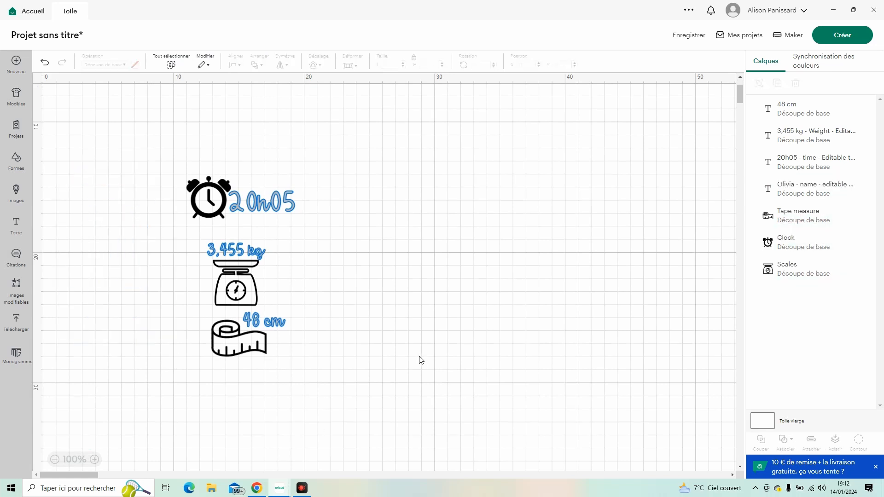
# Search images for 'girafe' and add the sitting black-and-white giraffe to the canvas
pyautogui.click(34, 11)
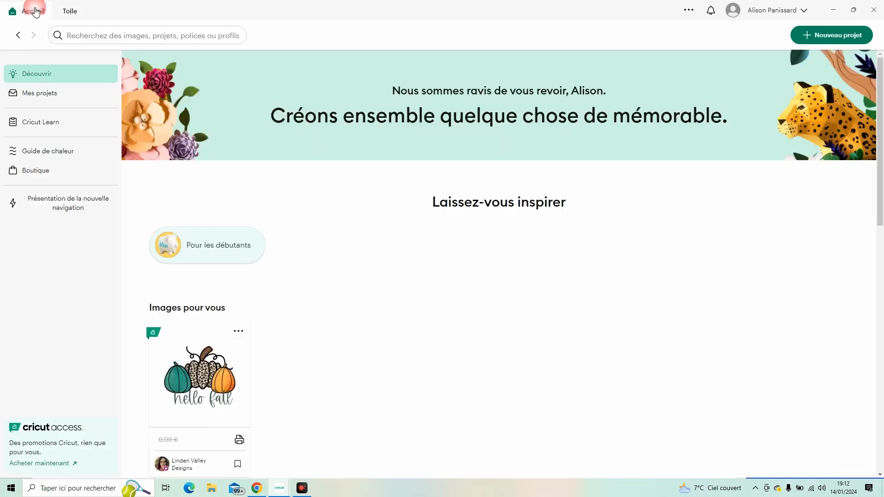
pyautogui.click(124, 37)
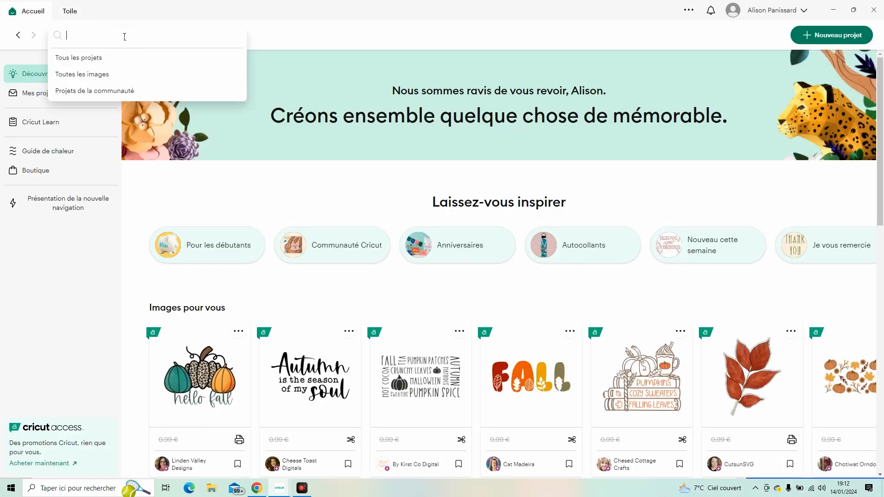
pyautogui.write('girafe')
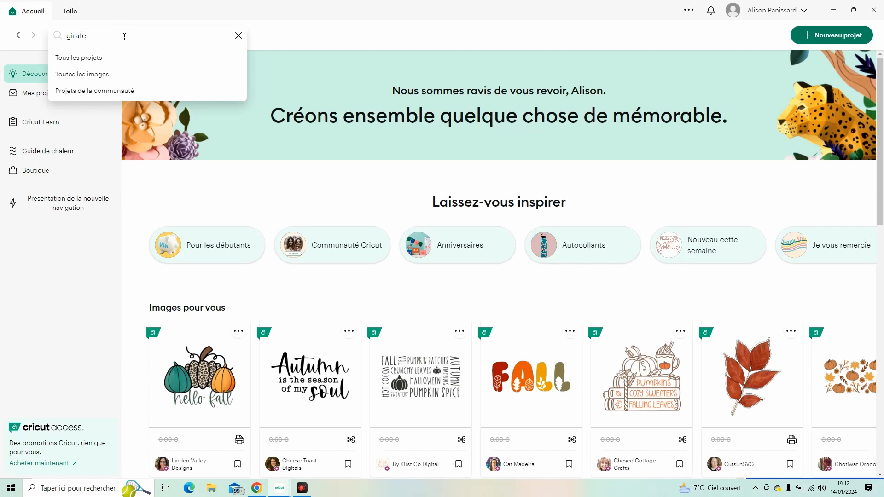
pyautogui.press('Return')
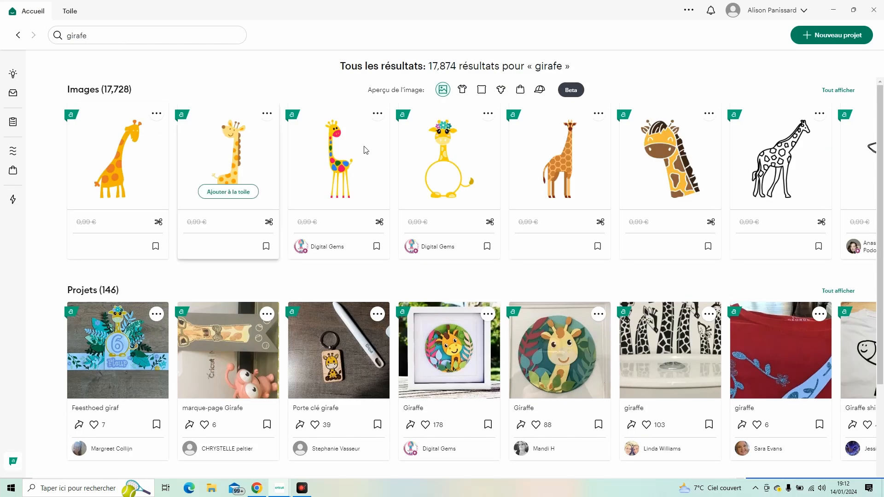
pyautogui.click(844, 99)
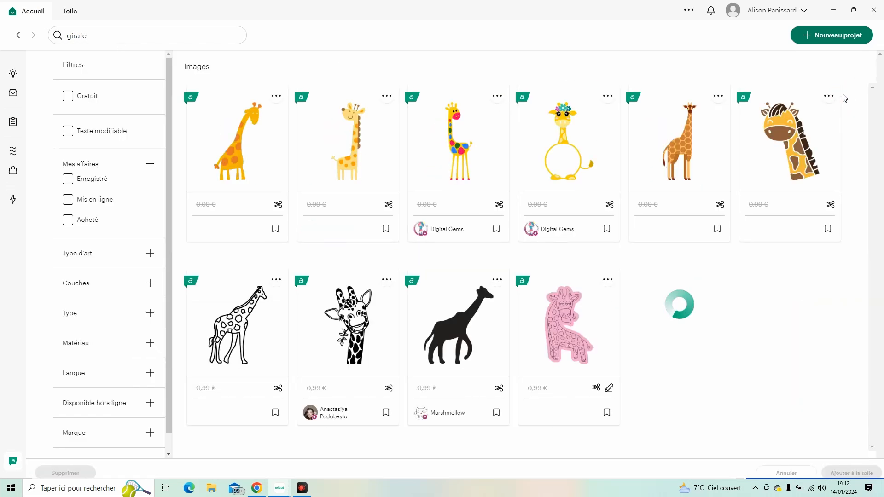
pyautogui.scroll(-4, 572, 252)
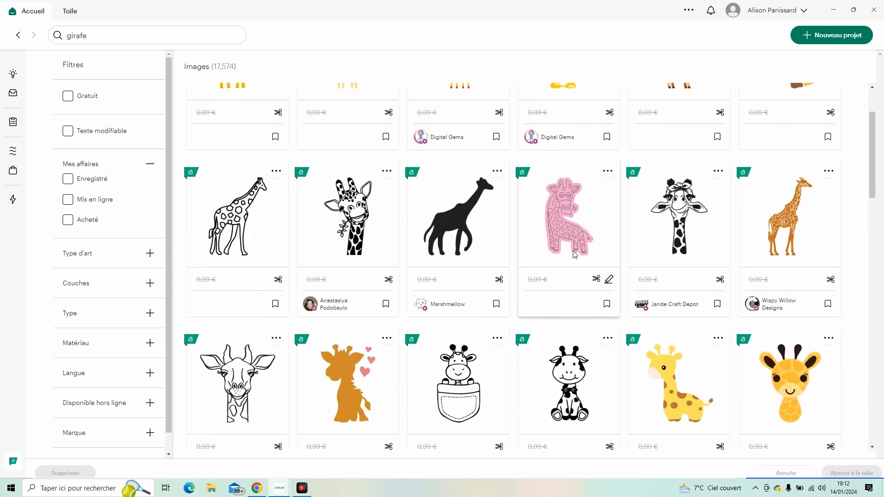
pyautogui.scroll(-5, 575, 255)
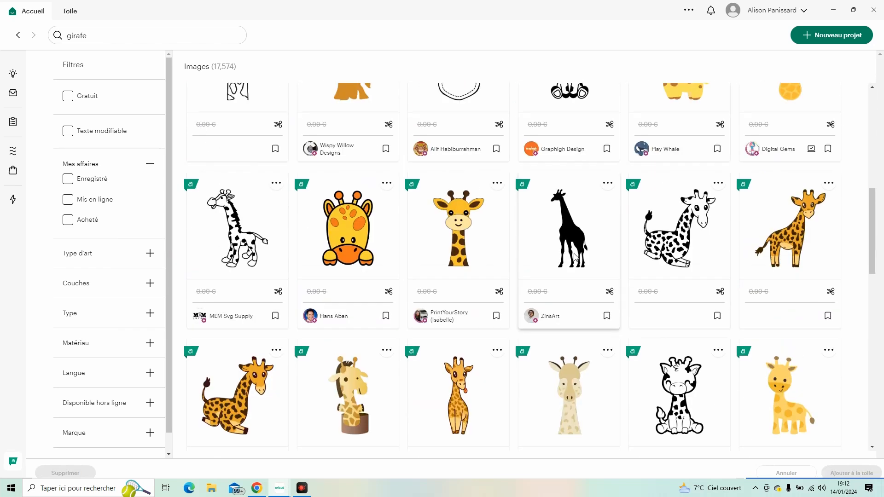
pyautogui.scroll(-4, 584, 247)
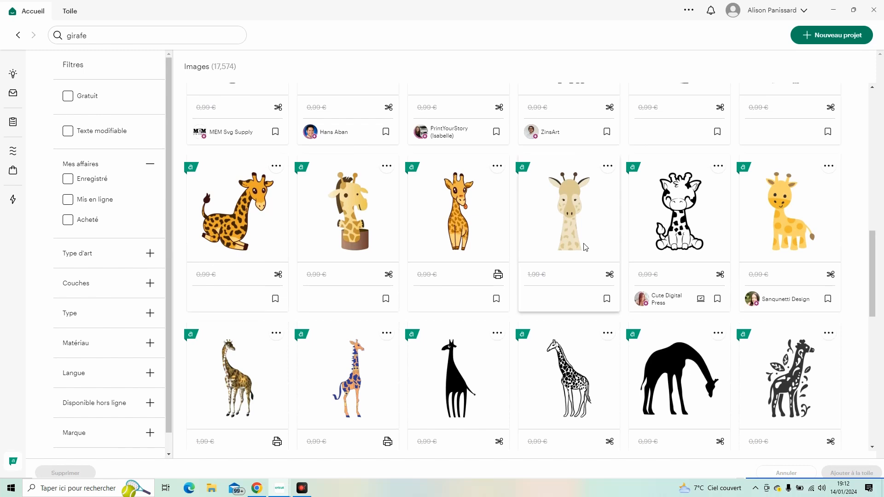
pyautogui.click(693, 228)
pyautogui.click(849, 466)
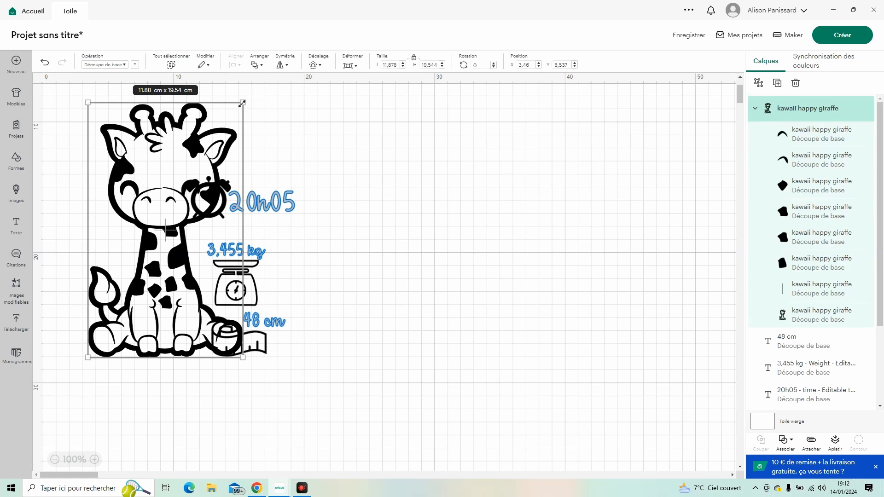
# Shrink the giraffe to about 4.4 × 7.24 cm and place it right of the stats
pyautogui.moveTo(242, 103); pyautogui.dragTo(146, 262)
pyautogui.moveTo(119, 341); pyautogui.dragTo(490, 223)
pyautogui.scroll(3, 304, 295)
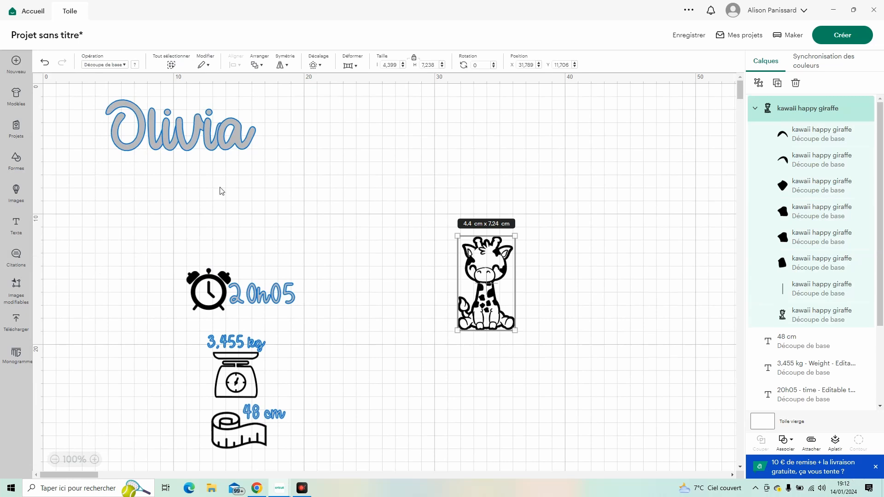
pyautogui.click(28, 10)
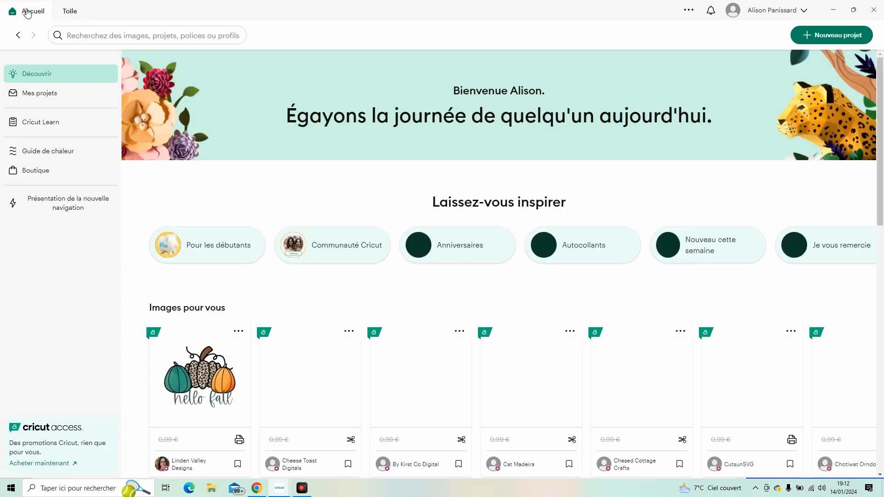
# Search images for 'coeur ligne' and show all results
pyautogui.click(74, 35)
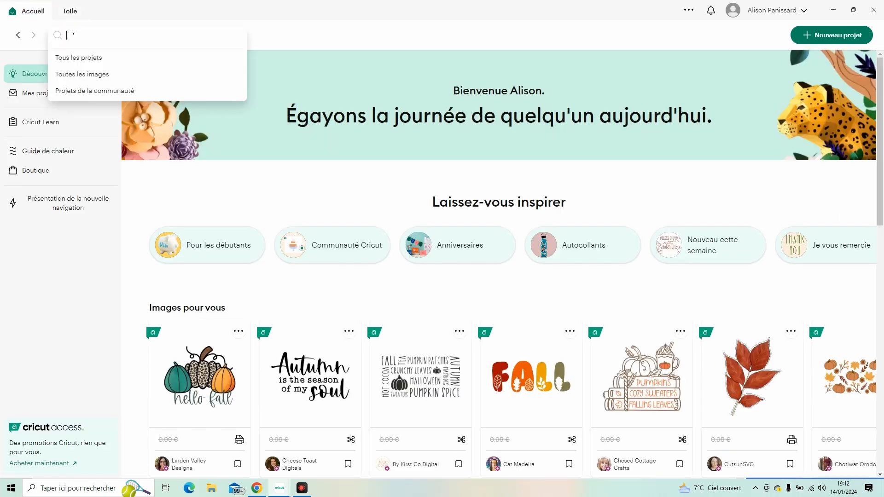
pyautogui.write('côeur lign')
pyautogui.press('Return')
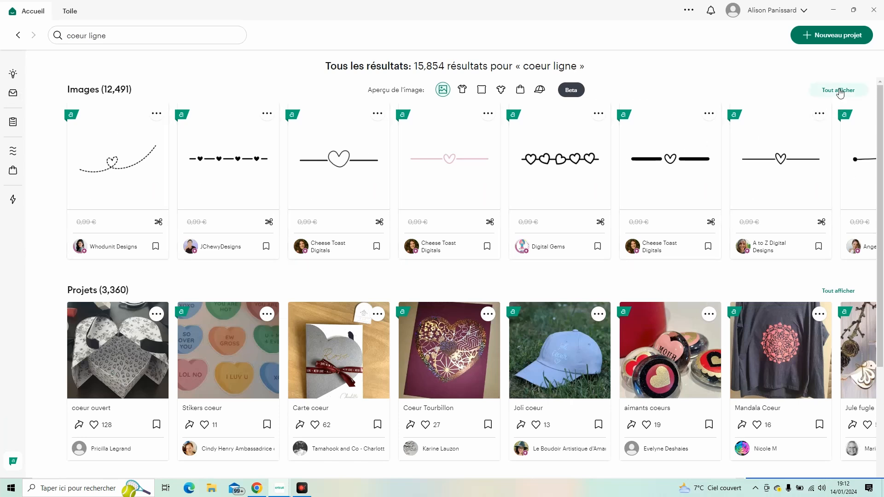
pyautogui.click(841, 94)
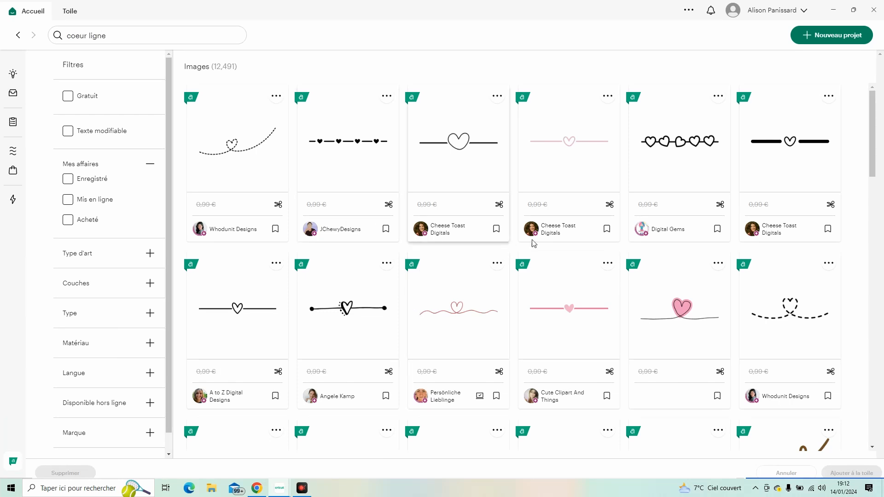
# Add a red wavy heart-line and a thin black heart-line image to the canvas
pyautogui.scroll(-2, 534, 244)
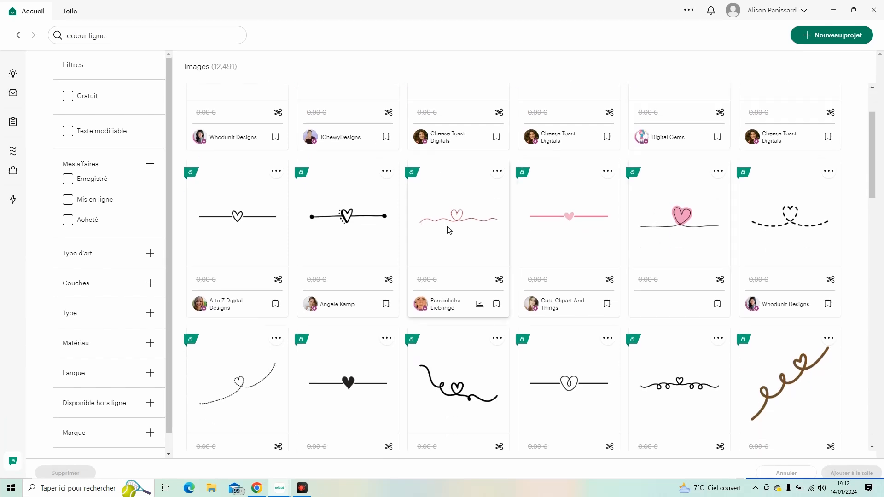
pyautogui.click(462, 225)
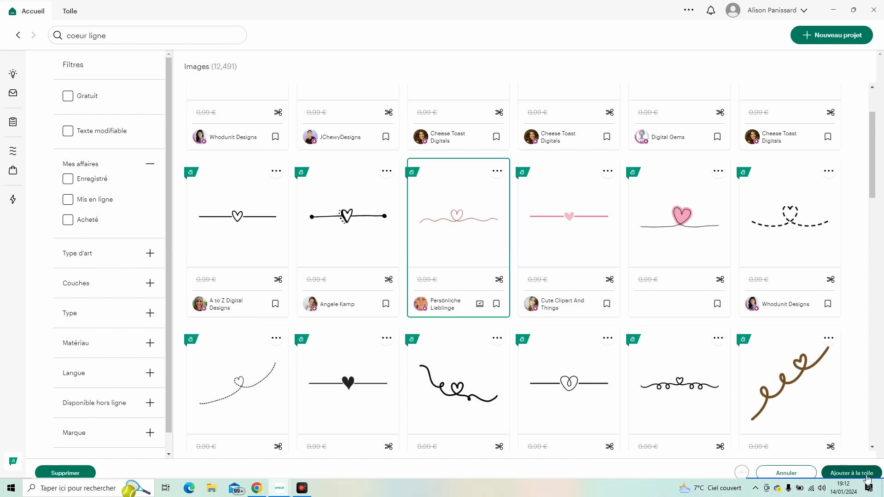
pyautogui.scroll(-10, 706, 306)
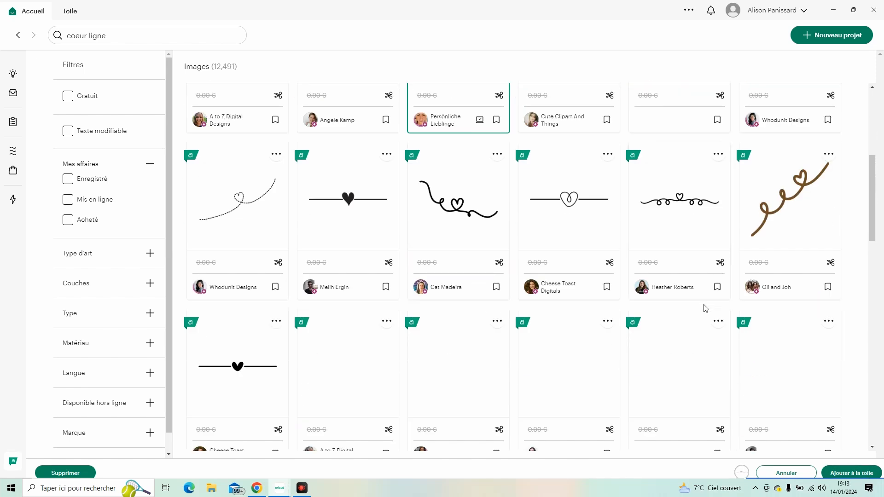
pyautogui.scroll(-5, 706, 311)
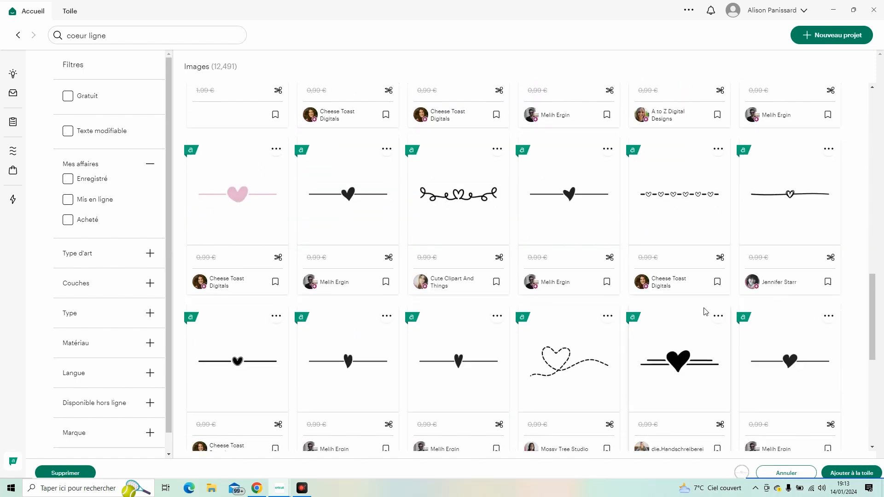
pyautogui.scroll(-3, 705, 312)
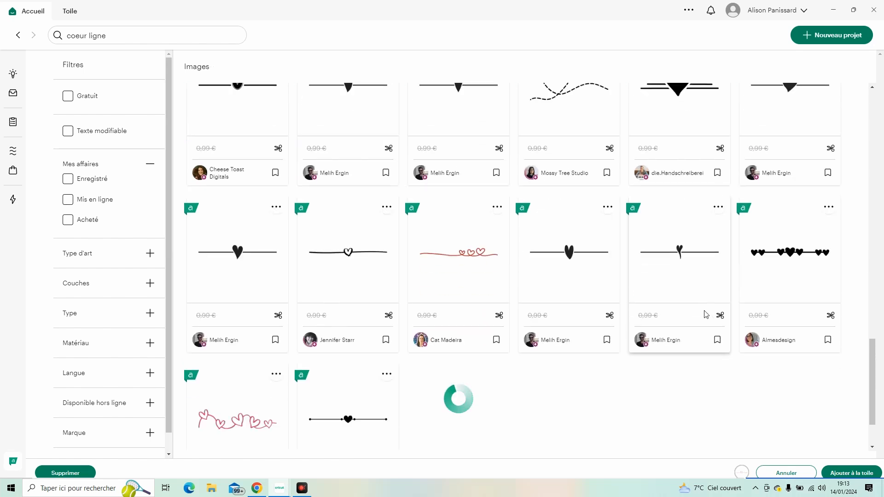
pyautogui.scroll(-1, 707, 318)
pyautogui.scroll(-1, 707, 319)
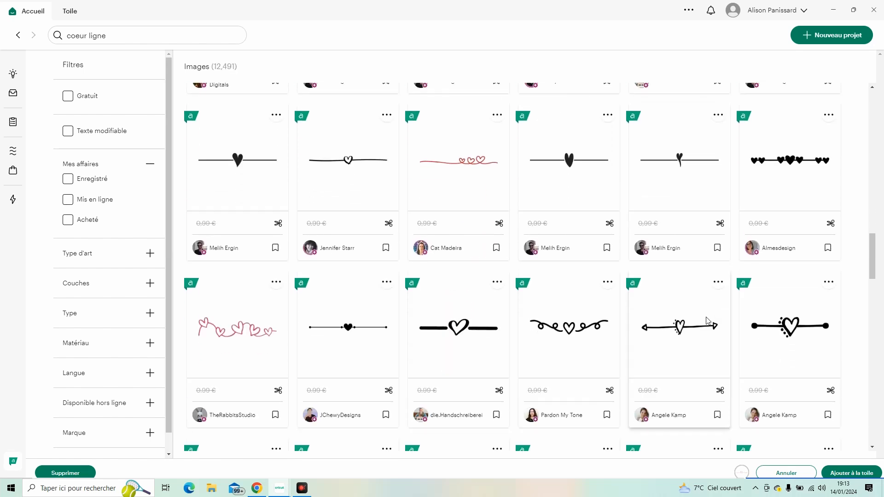
pyautogui.click(345, 164)
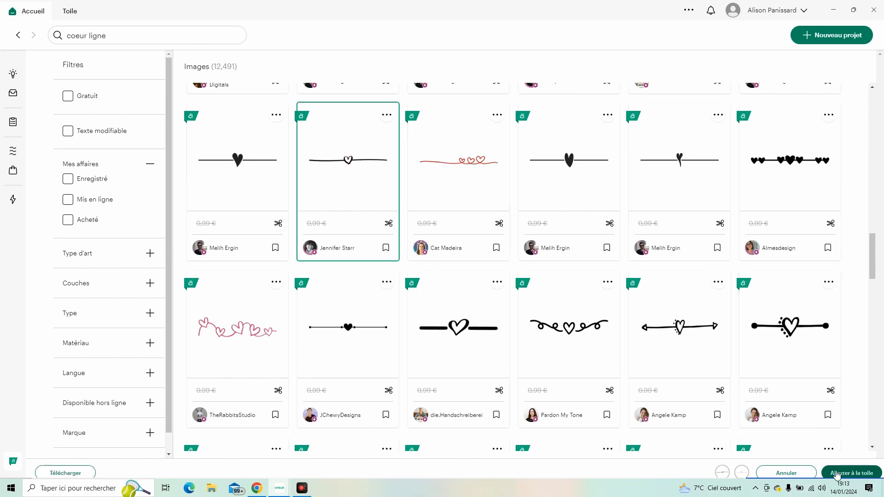
pyautogui.click(837, 475)
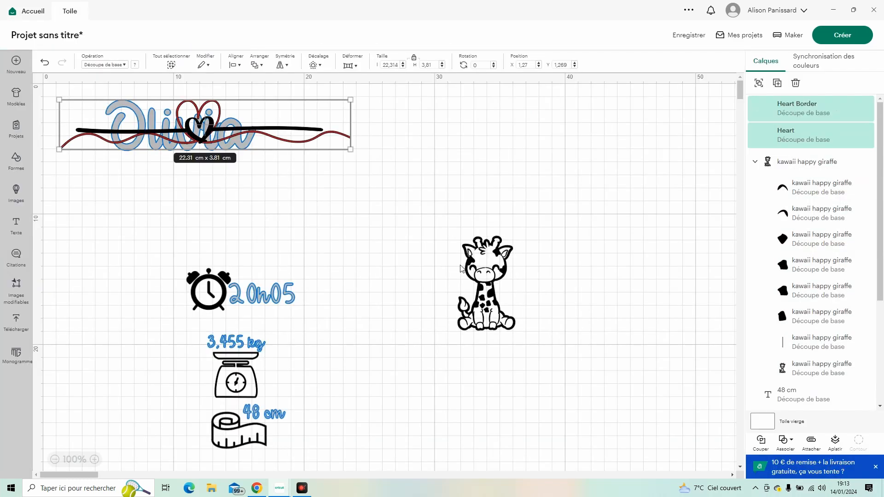
# Move the heart lines below the name and delete the black straight one
pyautogui.moveTo(196, 141); pyautogui.dragTo(218, 233)
pyautogui.click(350, 258)
pyautogui.click(270, 231)
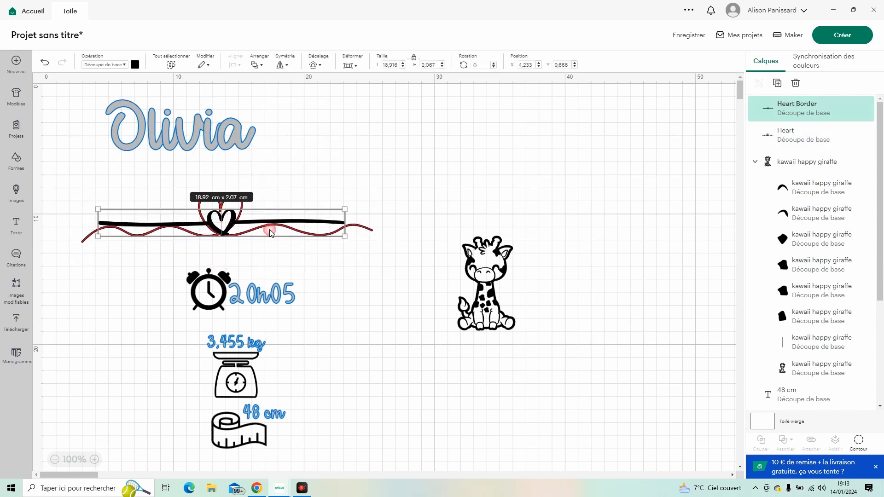
pyautogui.press('Delete')
# Shrink the red wavy heart divider to about 14.9 cm wide and set it under Olivia
pyautogui.moveTo(260, 231)
pyautogui.mouseDown()
pyautogui.moveTo(251, 209)
pyautogui.moveTo(249, 227)
pyautogui.mouseUp()
pyautogui.click(277, 211)
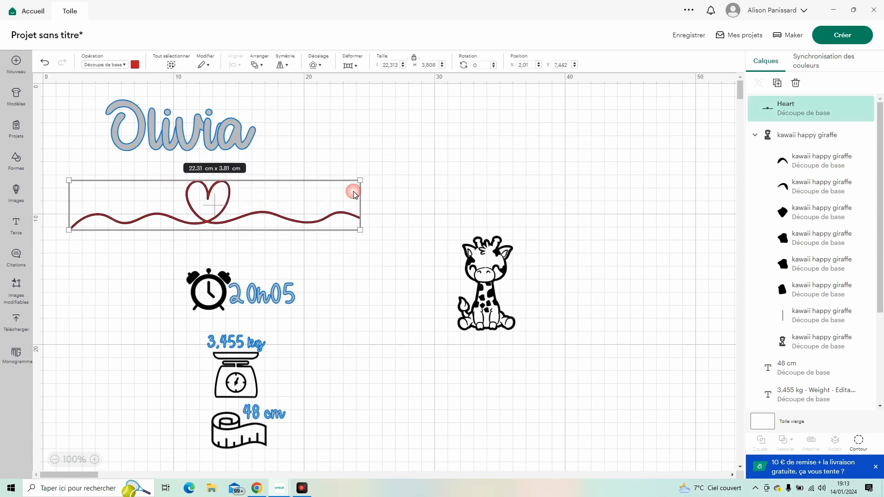
pyautogui.moveTo(364, 177); pyautogui.dragTo(264, 193)
pyautogui.moveTo(174, 212); pyautogui.dragTo(184, 178)
pyautogui.click(341, 300)
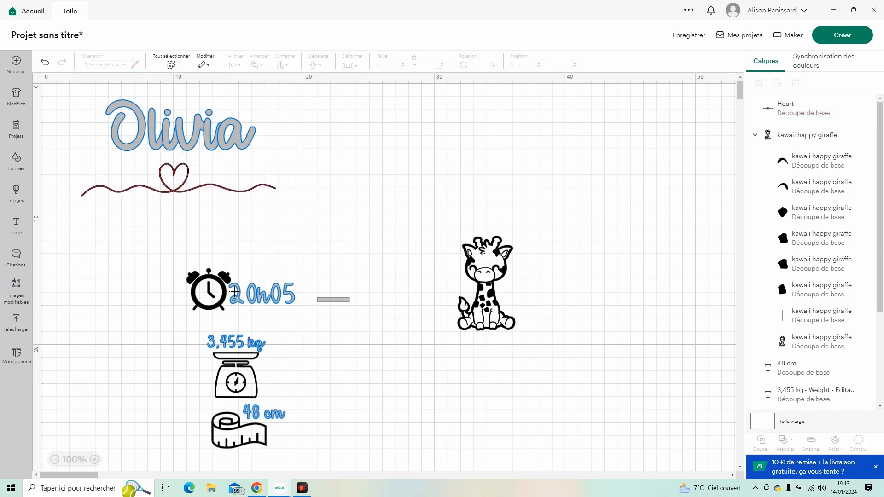
pyautogui.click(215, 304)
# Arrange clock with 20h05, scale with 3,455 kg and tape measure with 48 cm in one row
pyautogui.moveTo(215, 304); pyautogui.dragTo(90, 242)
pyautogui.click(346, 375)
pyautogui.click(245, 343)
pyautogui.moveTo(245, 343); pyautogui.dragTo(348, 303)
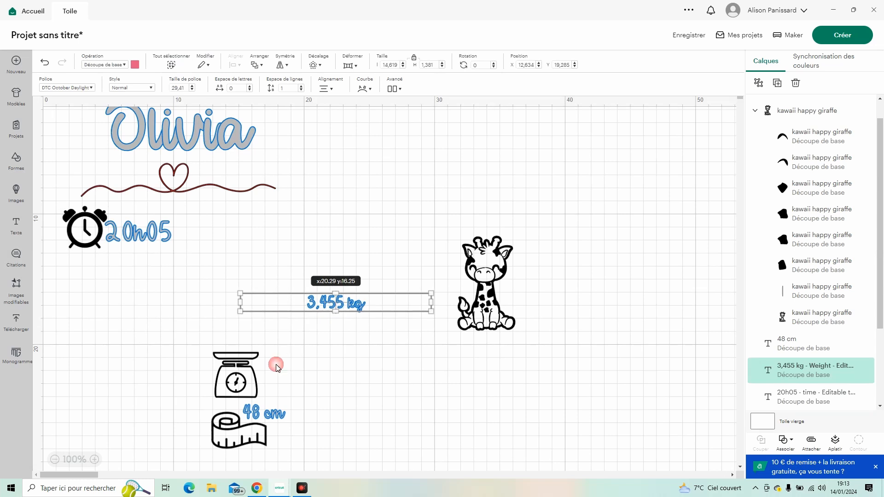
pyautogui.click(238, 384)
pyautogui.moveTo(238, 384); pyautogui.dragTo(205, 239)
pyautogui.moveTo(334, 306); pyautogui.dragTo(253, 234)
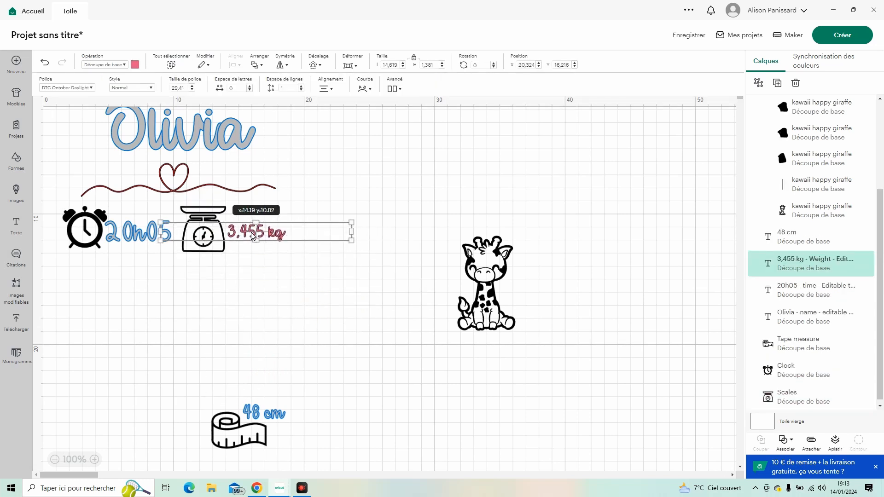
pyautogui.click(267, 393)
pyautogui.moveTo(231, 441); pyautogui.dragTo(321, 242)
pyautogui.click(282, 405)
pyautogui.moveTo(282, 400); pyautogui.dragTo(402, 223)
# Move the giraffe down-left below the stats row
pyautogui.moveTo(488, 315); pyautogui.dragTo(168, 397)
pyautogui.click(421, 379)
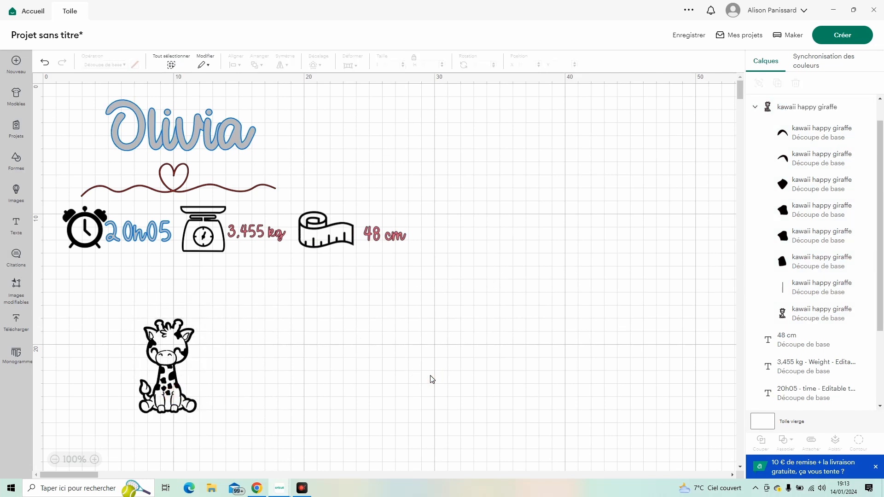
pyautogui.click(231, 113)
# Make the Olivia name text black
pyautogui.doubleClick(231, 113)
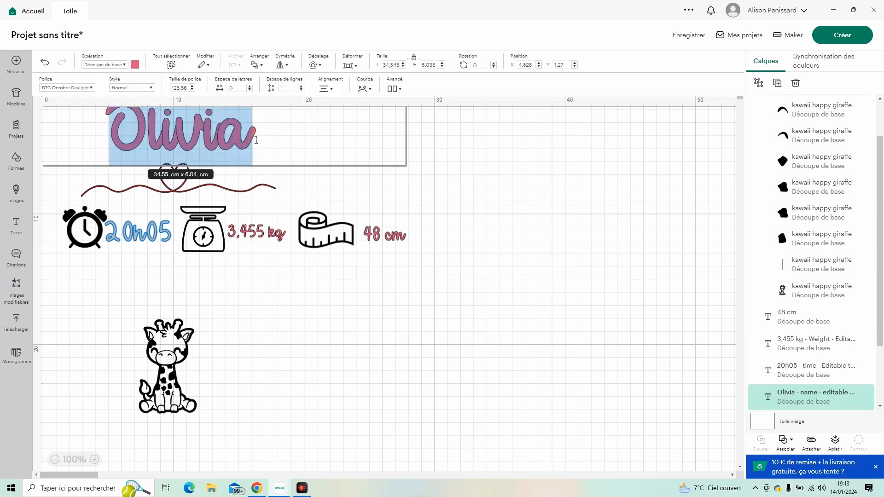
pyautogui.click(134, 64)
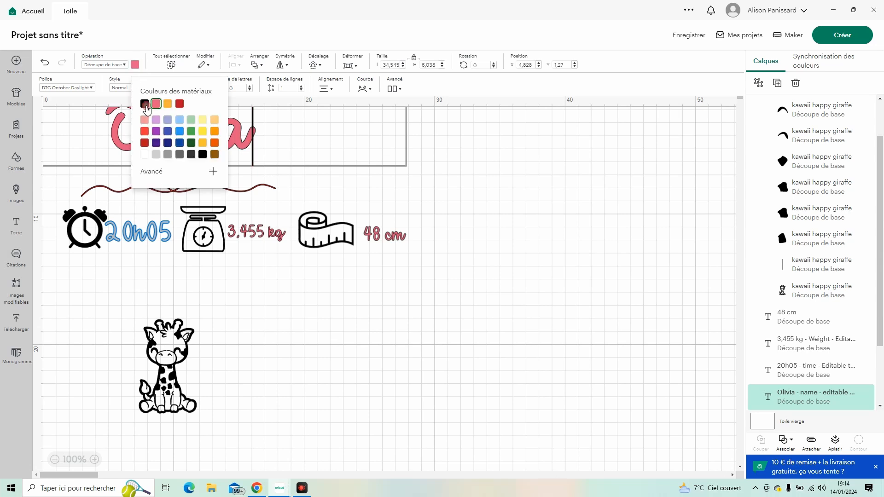
pyautogui.click(147, 110)
pyautogui.click(263, 144)
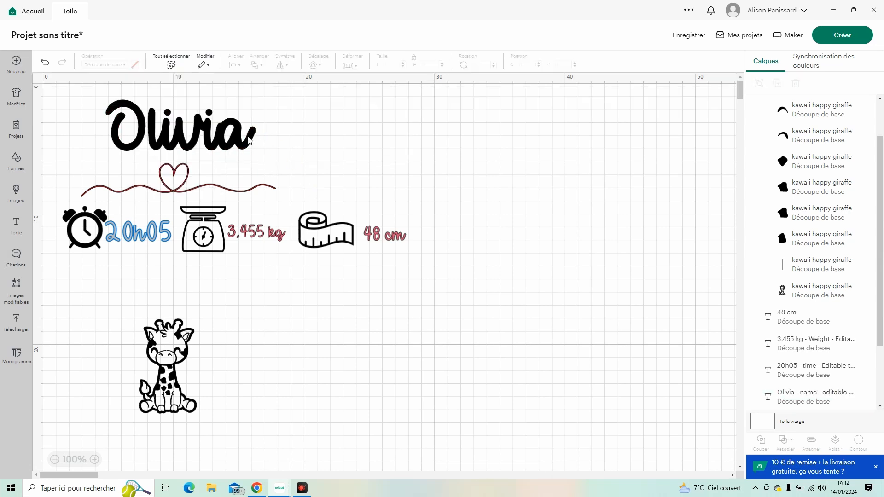
# Replace the name Olivia with 'Mayron'
pyautogui.doubleClick(255, 139)
pyautogui.click(254, 139)
pyautogui.press('BackSpace')
pyautogui.press('BackSpace')
pyautogui.press('BackSpace')
pyautogui.press('BackSpace')
pyautogui.press('BackSpace')
pyautogui.press('BackSpace')
pyautogui.write('M')
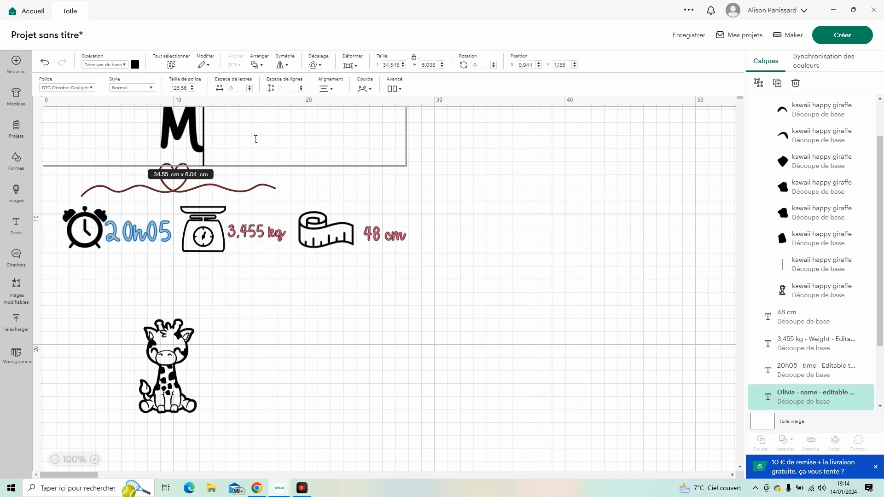
pyautogui.write('ayr')
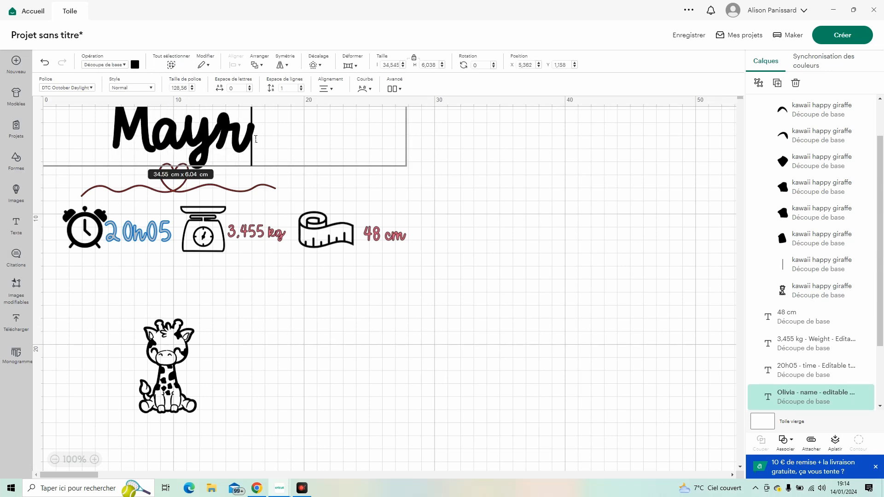
pyautogui.write('on')
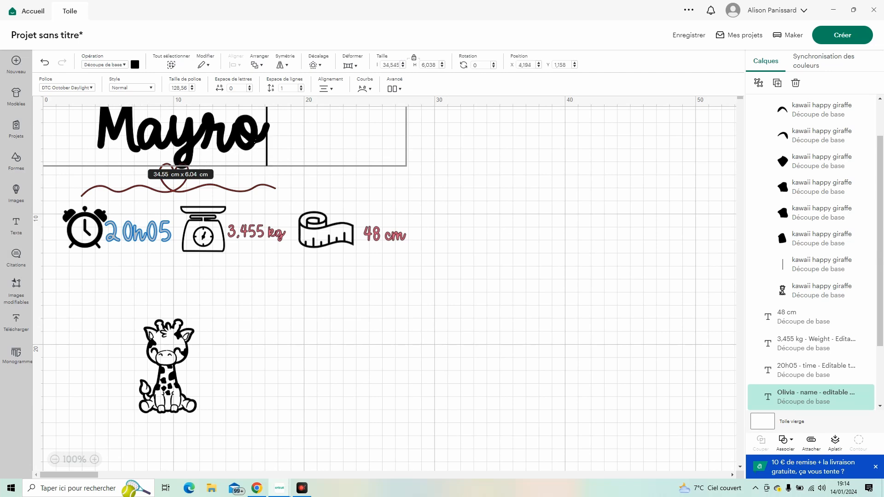
pyautogui.click(236, 190)
# Widen the heart divider to about 15.32 cm and nudge Mayron up away from it
pyautogui.moveTo(275, 198)
pyautogui.mouseDown()
pyautogui.moveTo(304, 202)
pyautogui.moveTo(268, 200)
pyautogui.mouseUp()
pyautogui.moveTo(213, 137); pyautogui.dragTo(209, 125)
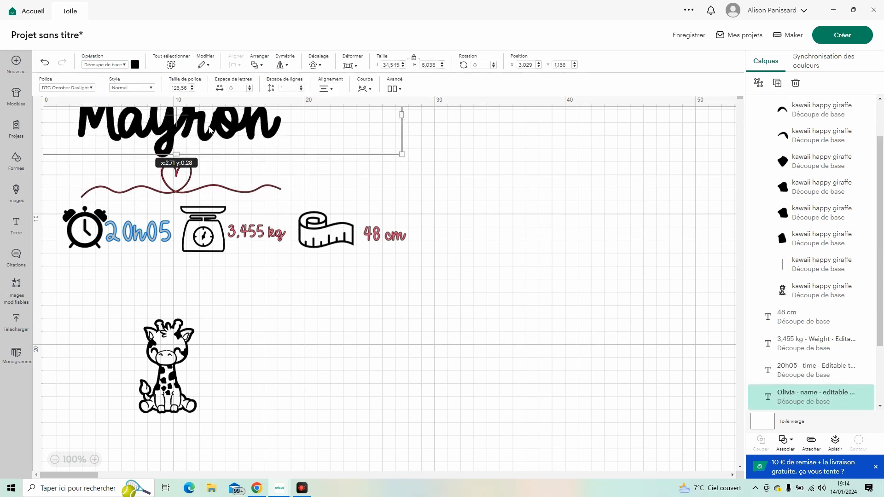
pyautogui.click(181, 191)
# Move the giraffe up-right and make the 48 cm text black
pyautogui.click(307, 406)
pyautogui.moveTo(170, 394); pyautogui.dragTo(194, 372)
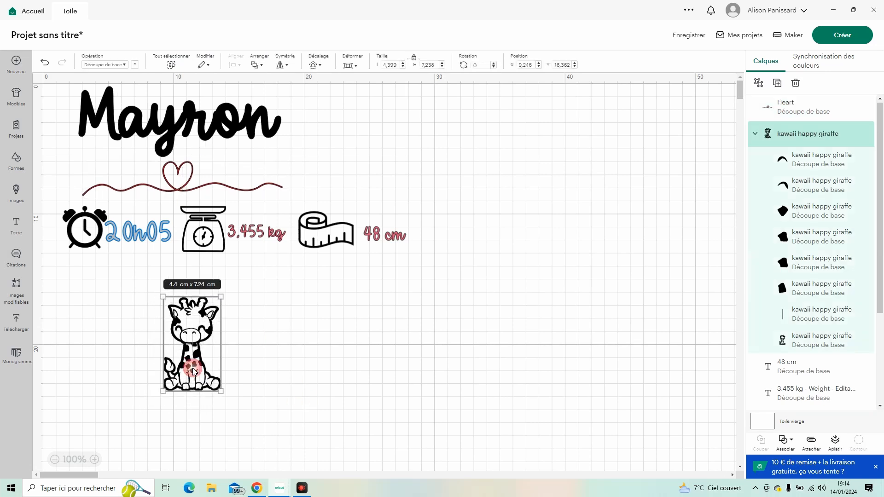
pyautogui.click(395, 241)
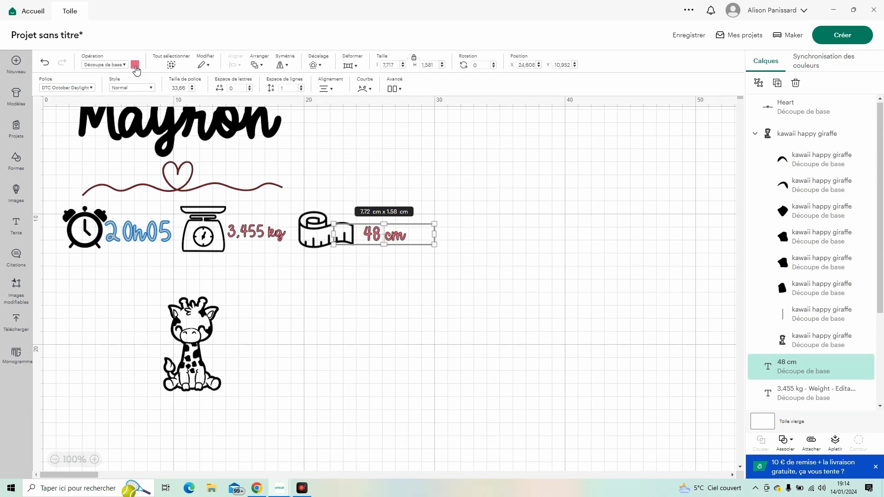
pyautogui.click(135, 64)
pyautogui.click(144, 105)
# Shrink the whole stats row to about 17.8 cm wide
pyautogui.click(258, 249)
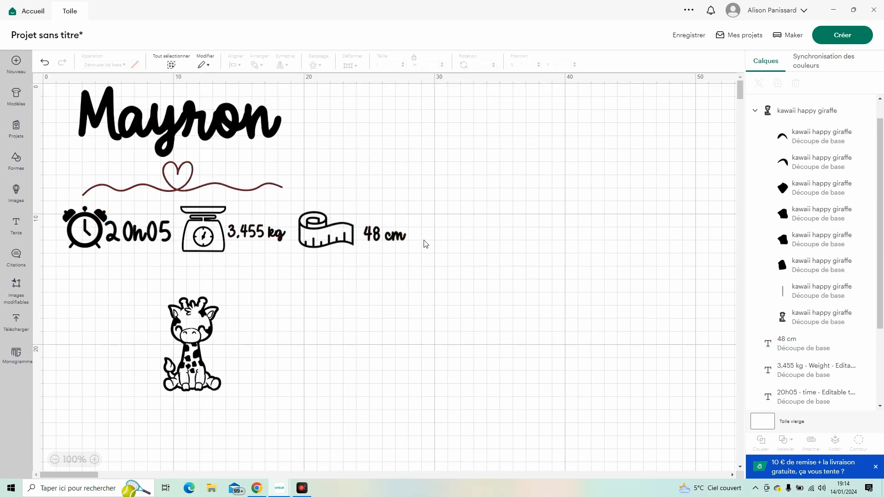
pyautogui.moveTo(439, 241); pyautogui.dragTo(63, 214)
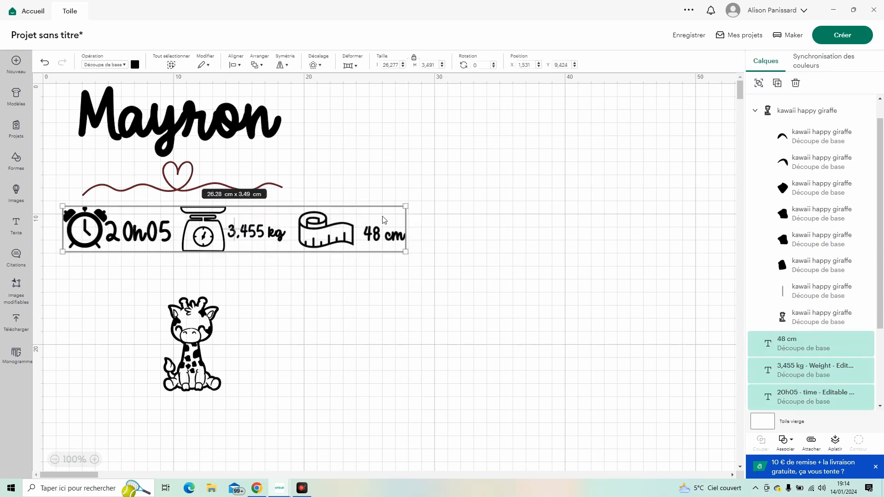
pyautogui.moveTo(407, 205); pyautogui.dragTo(232, 221)
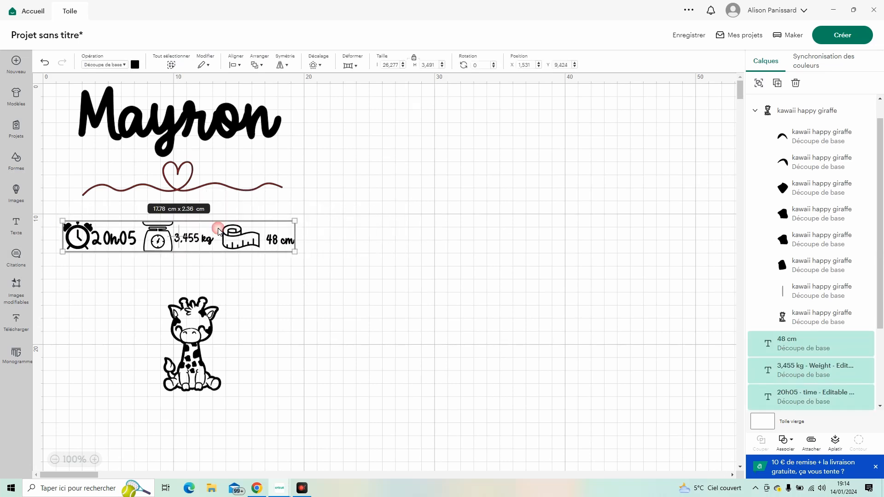
# Tuck the stats row up under the heart and the giraffe up-left below it
pyautogui.moveTo(168, 244); pyautogui.dragTo(171, 237)
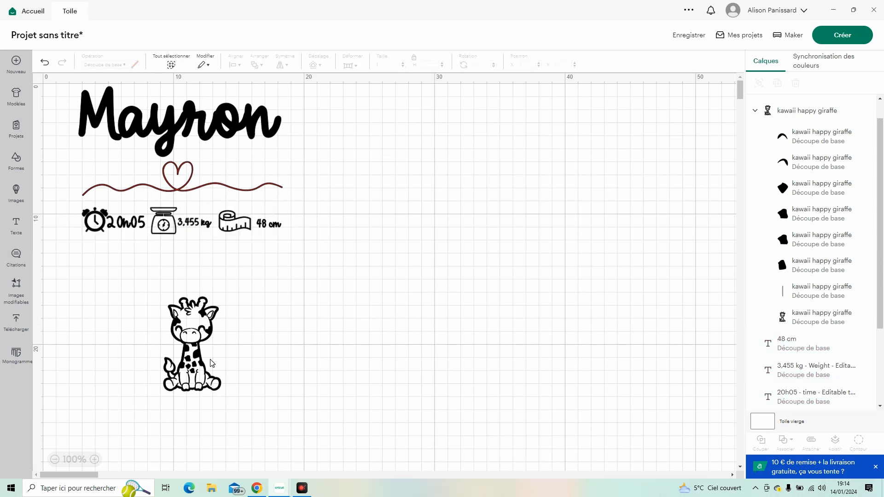
pyautogui.moveTo(194, 372); pyautogui.dragTo(174, 338)
pyautogui.click(266, 325)
# Make the heart divider black
pyautogui.click(188, 181)
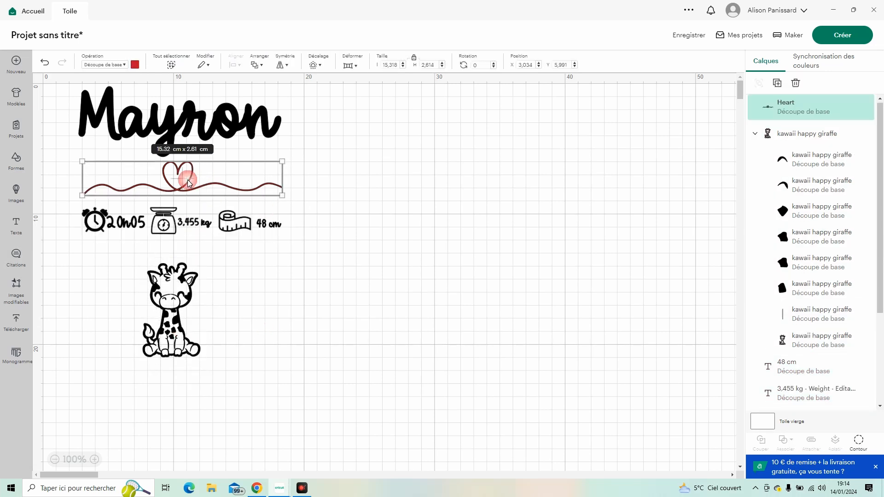
pyautogui.click(135, 65)
pyautogui.click(145, 107)
pyautogui.click(368, 261)
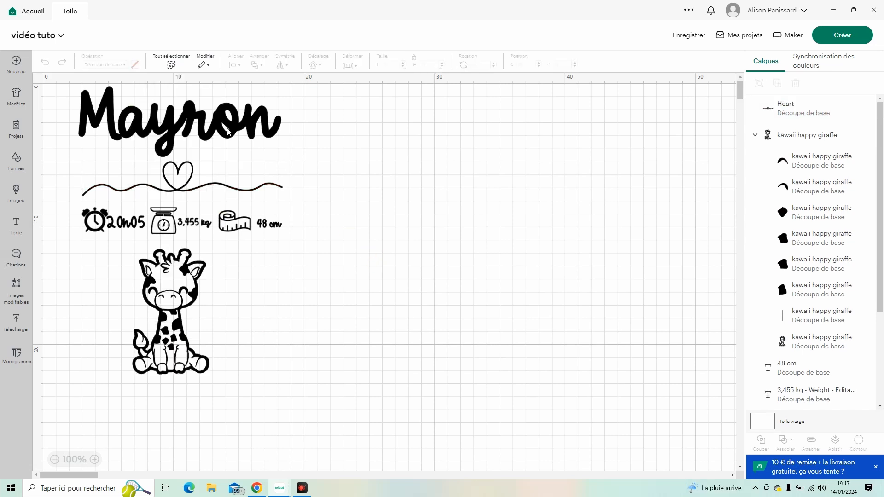
pyautogui.click(228, 130)
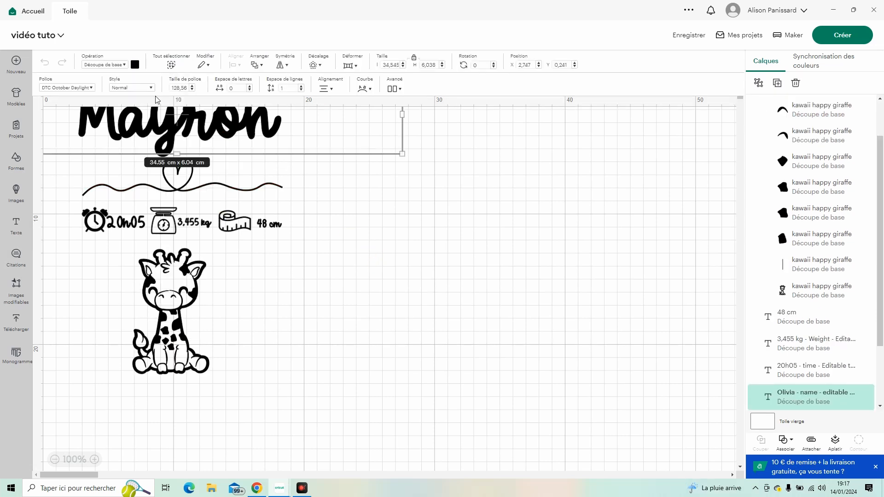
# Try the Elizabeth font on the name Mayron
pyautogui.click(91, 88)
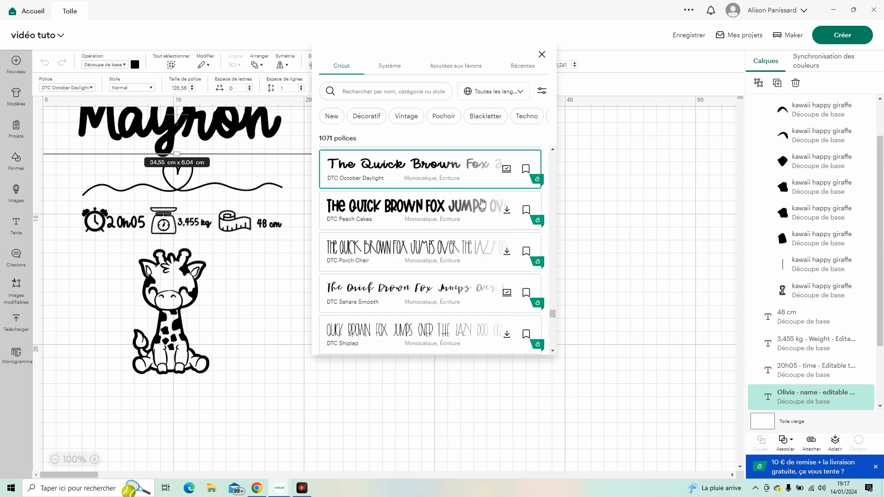
pyautogui.scroll(-15, 451, 203)
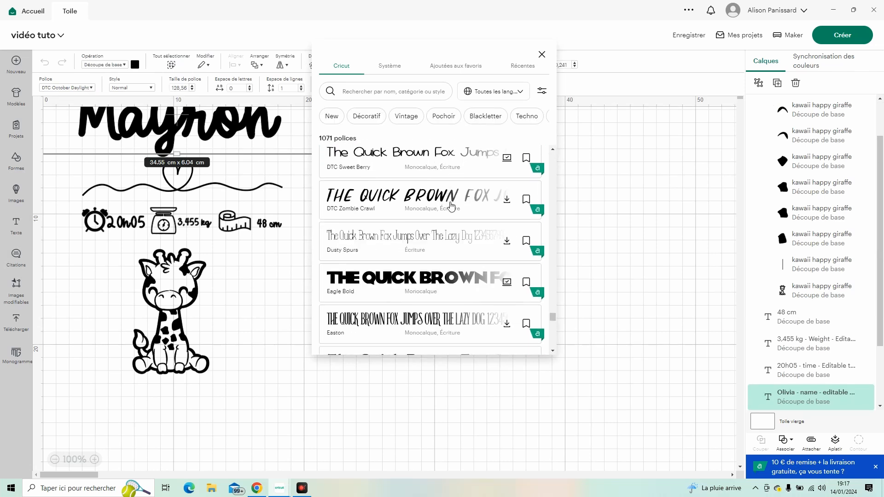
pyautogui.scroll(-15, 451, 206)
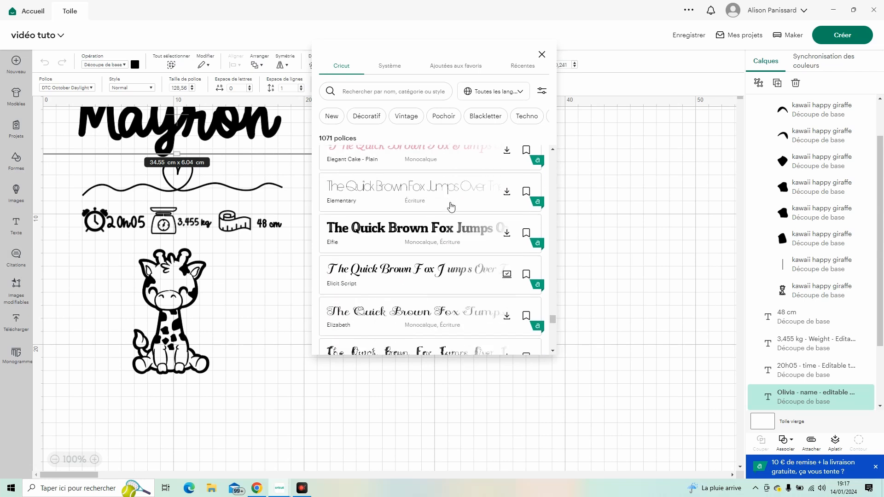
pyautogui.scroll(-1, 451, 207)
pyautogui.click(408, 180)
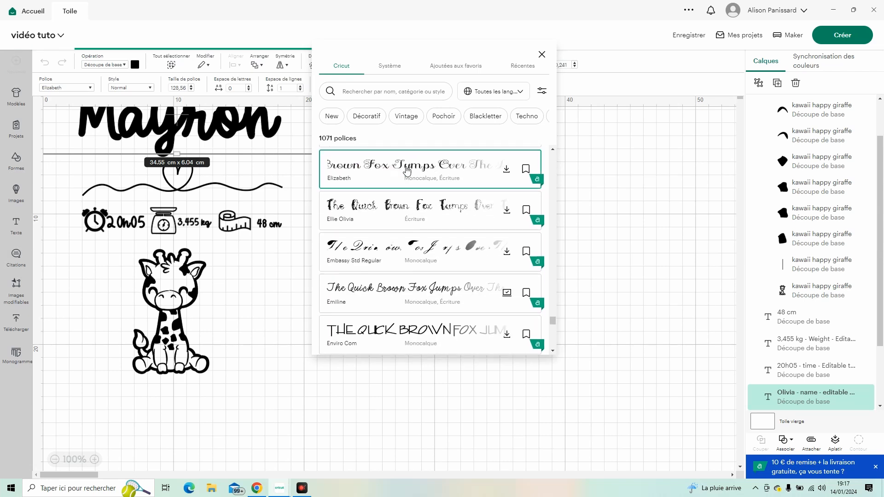
pyautogui.click(629, 259)
# Search the fonts and switch Mayron to Gelato Fresco
pyautogui.click(211, 135)
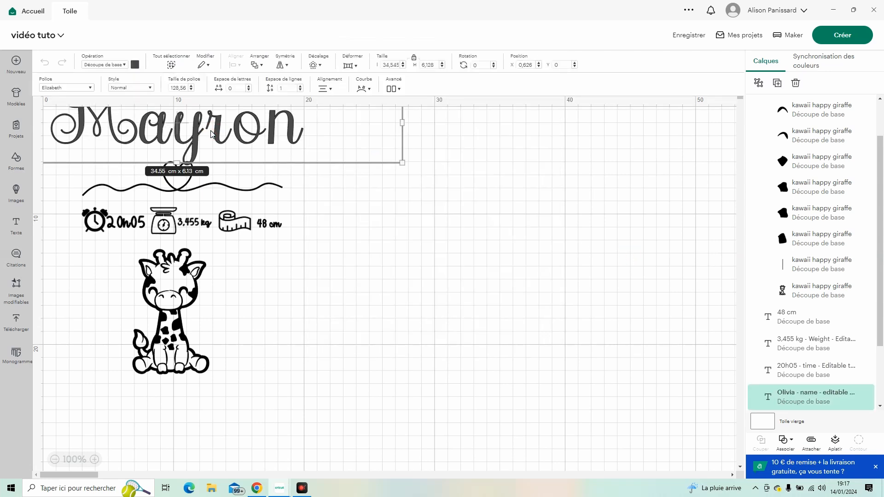
pyautogui.click(92, 87)
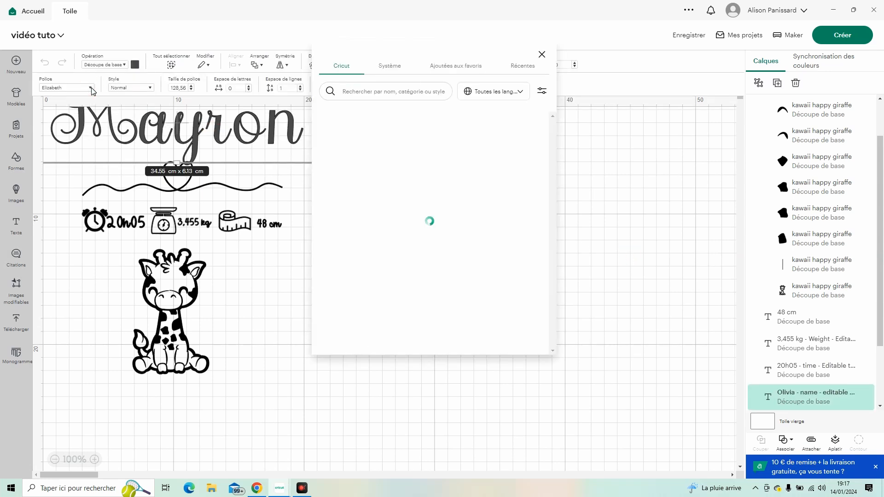
pyautogui.click(390, 90)
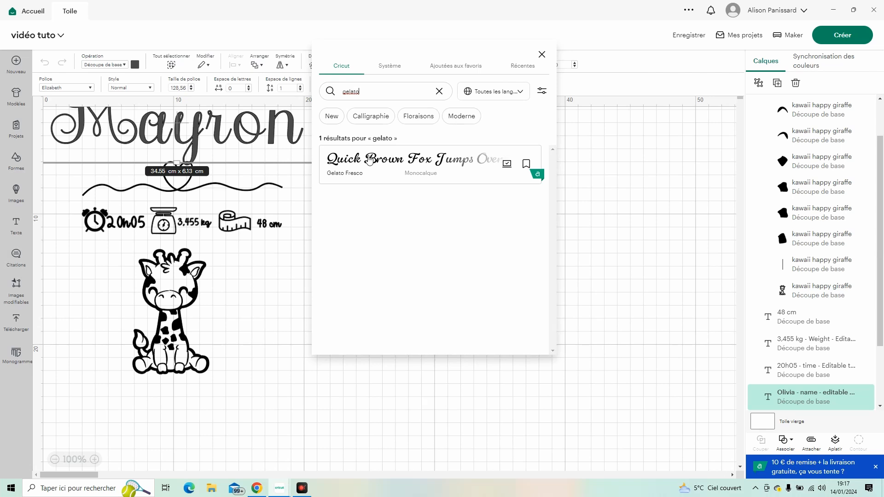
pyautogui.click(368, 159)
pyautogui.click(269, 304)
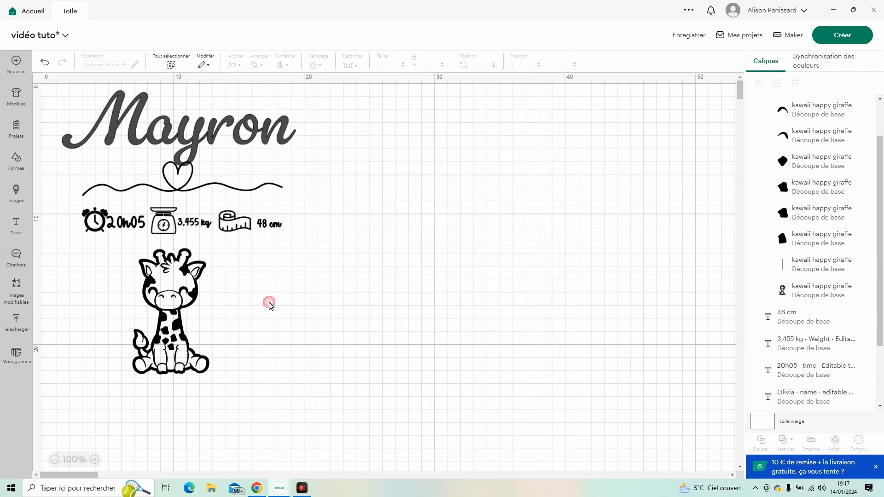
# Move the whole design right and down toward the canvas centre
pyautogui.moveTo(398, 373); pyautogui.dragTo(42, 81)
pyautogui.moveTo(122, 132); pyautogui.dragTo(381, 210)
pyautogui.click(608, 270)
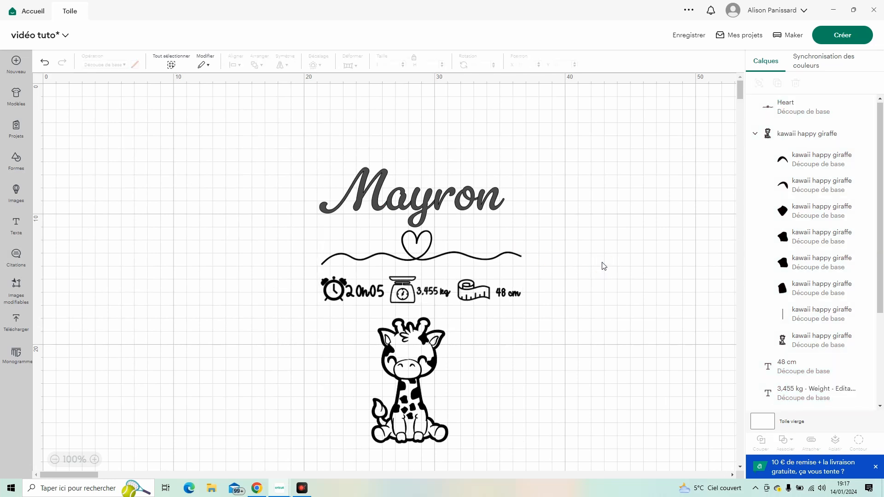
pyautogui.scroll(-3, 604, 266)
pyautogui.scroll(2, 606, 264)
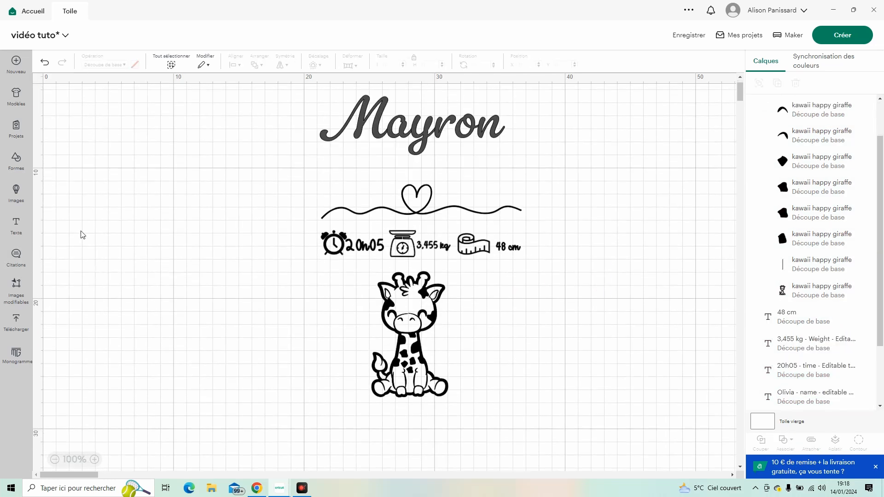
# Add a new text object and replace its placeholder with '8 octobre 2023'
pyautogui.click(16, 226)
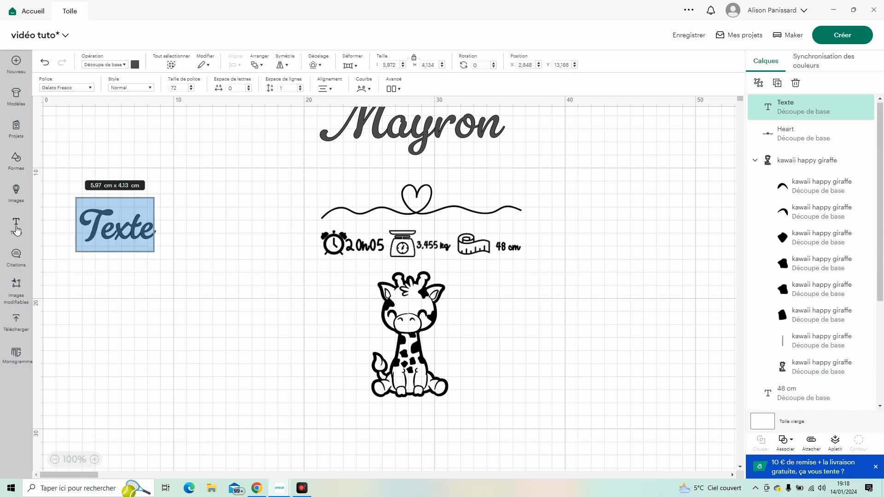
pyautogui.click(147, 229)
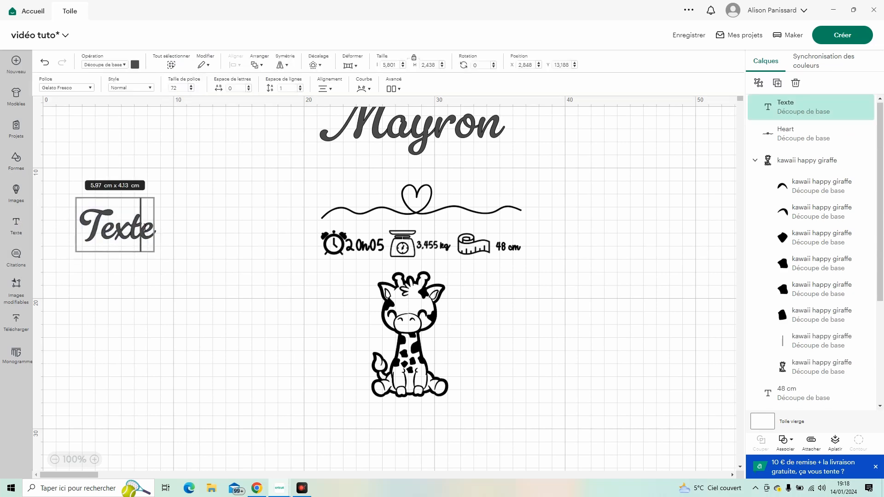
pyautogui.press('BackSpace')
pyautogui.press('BackSpace')
pyautogui.press('BackSpace')
pyautogui.press('BackSpace')
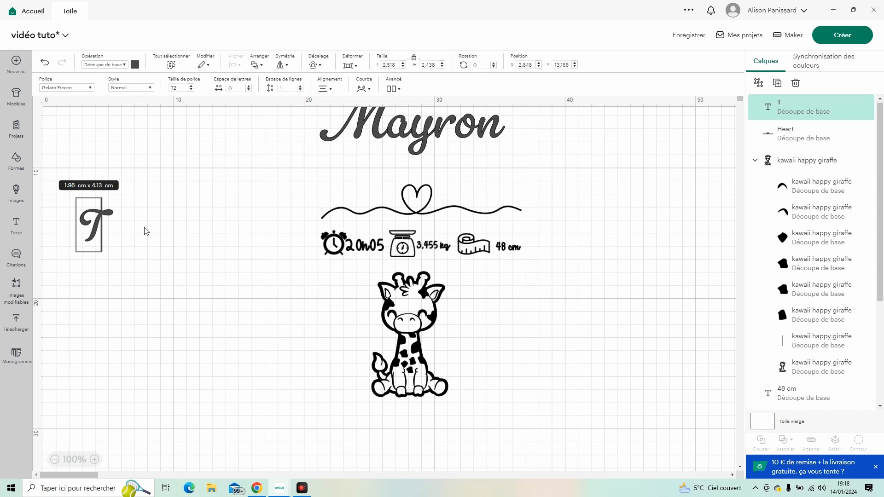
pyautogui.press('BackSpace')
pyautogui.write('8 octo')
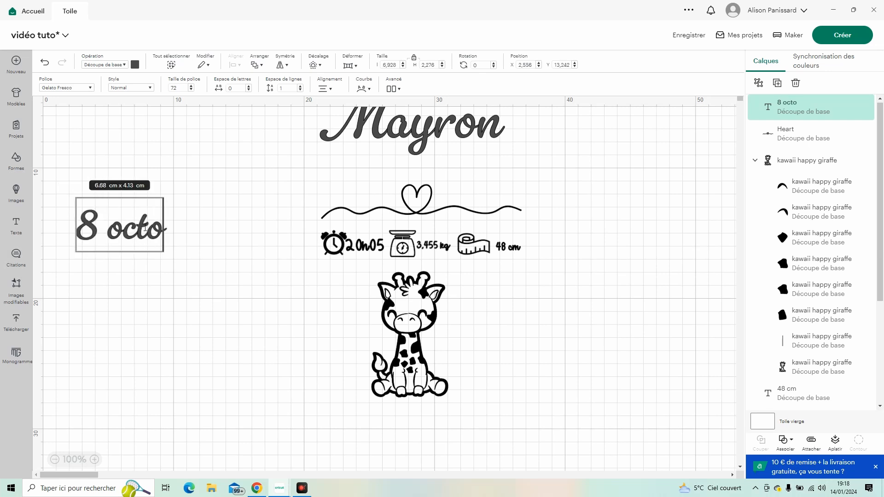
pyautogui.write('bre 2023')
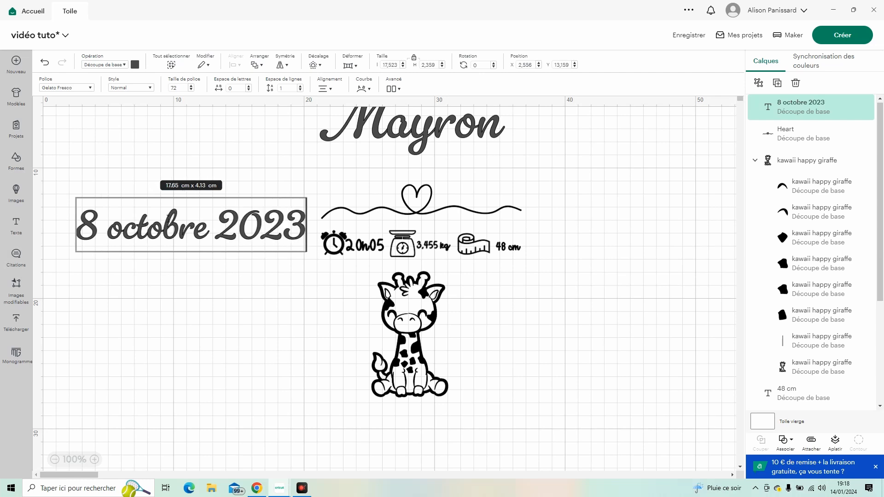
# Place the date below Mayron, shrink it to about 11.9 cm wide and centre it
pyautogui.click(178, 279)
pyautogui.moveTo(233, 231); pyautogui.dragTo(451, 172)
pyautogui.scroll(2, 539, 314)
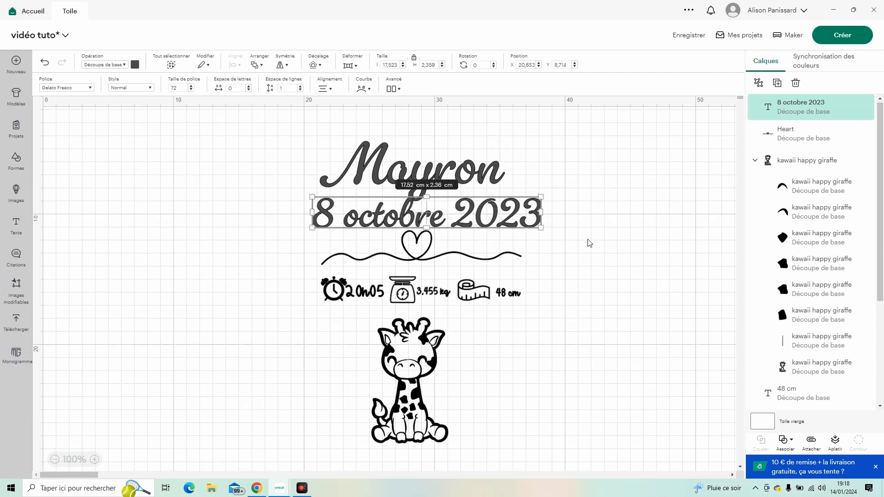
pyautogui.moveTo(544, 230); pyautogui.dragTo(437, 211)
pyautogui.moveTo(379, 211); pyautogui.dragTo(418, 219)
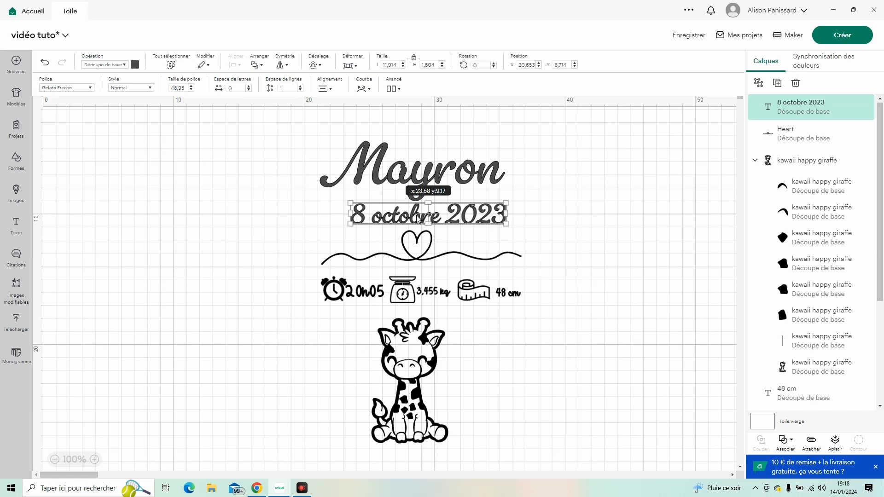
pyautogui.click(418, 188)
pyautogui.moveTo(400, 223); pyautogui.dragTo(397, 213)
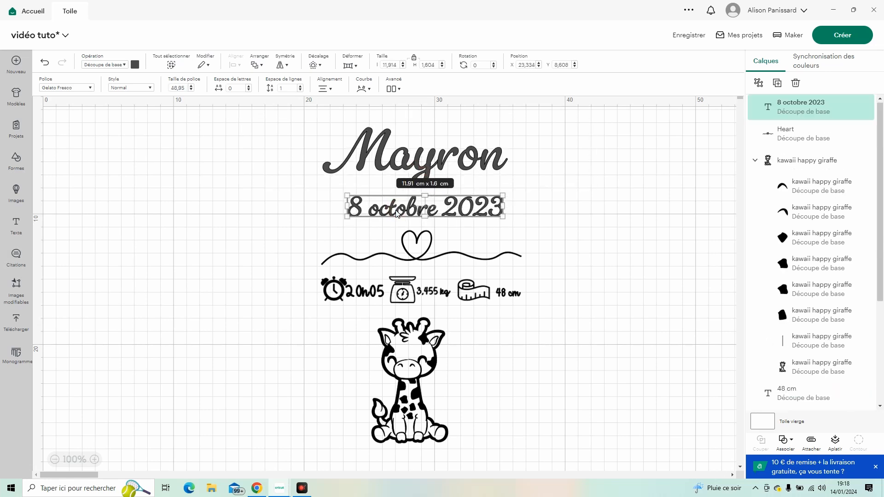
# Set the date in the Gravura Com font and nudge it into place
pyautogui.click(91, 88)
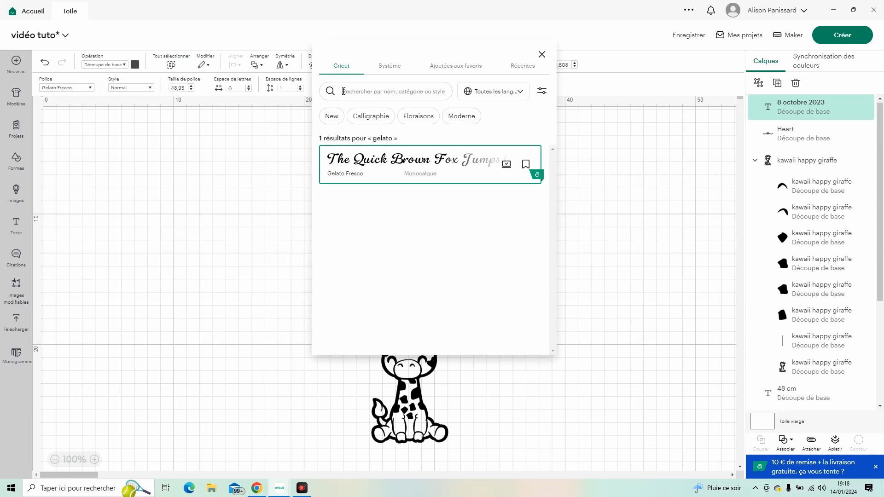
pyautogui.write('gravur')
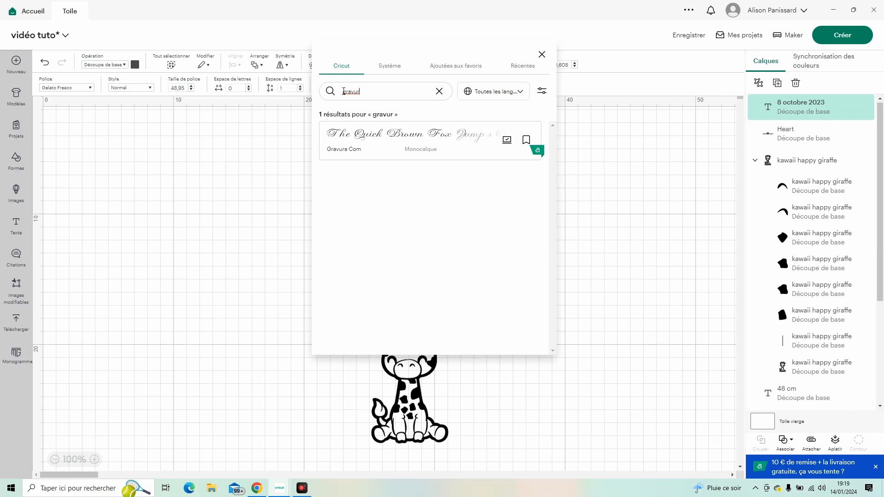
pyautogui.click(367, 141)
pyautogui.click(155, 213)
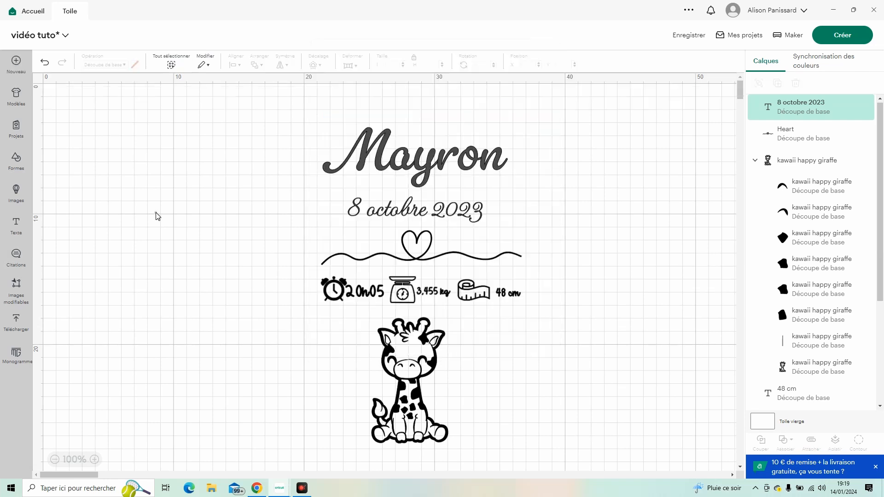
pyautogui.click(372, 219)
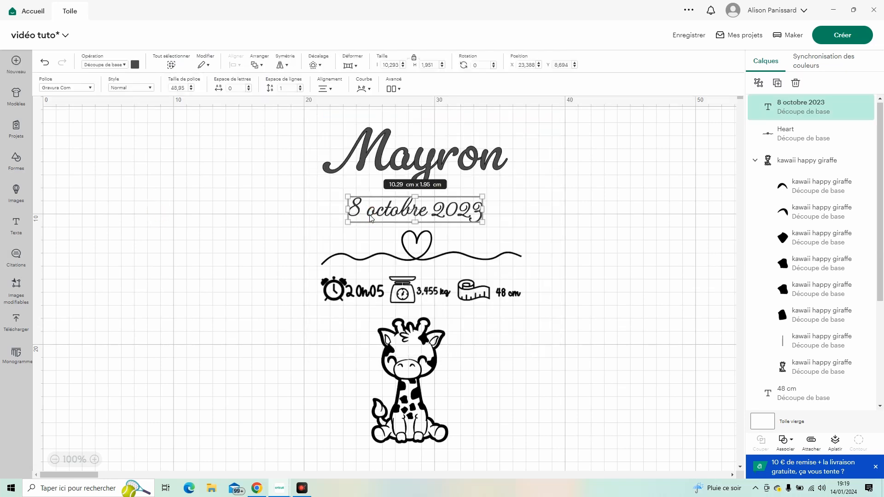
pyautogui.moveTo(372, 216); pyautogui.dragTo(377, 219)
# Enlarge the welded design from 19 cm to about 20.7 cm wide
pyautogui.moveTo(380, 168); pyautogui.dragTo(380, 169)
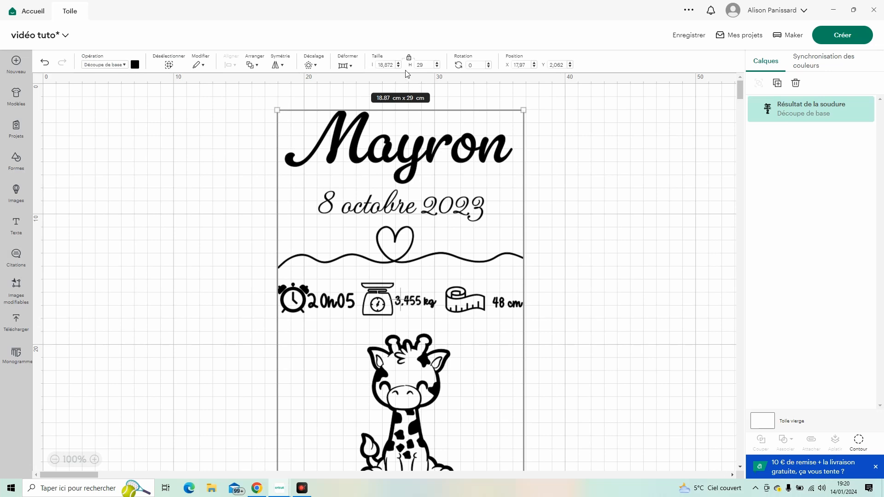
pyautogui.click(398, 65)
pyautogui.click(399, 65)
pyautogui.click(399, 65)
pyautogui.click(399, 64)
pyautogui.click(399, 64)
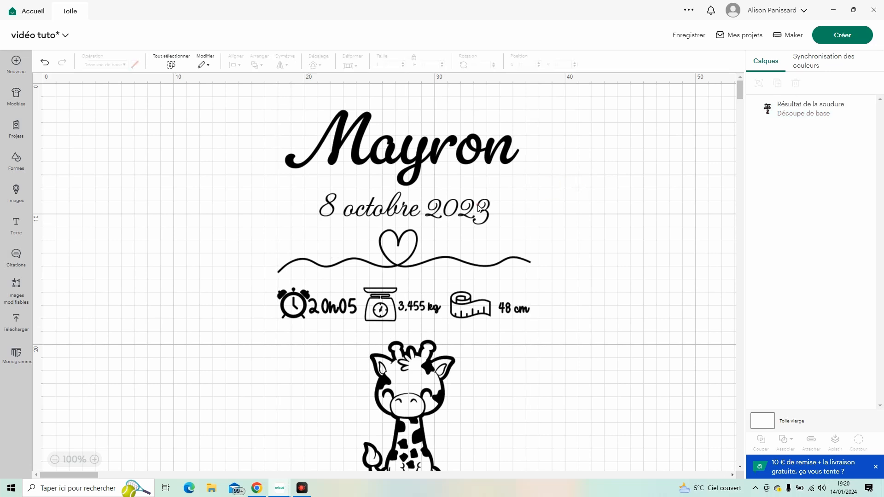
pyautogui.moveTo(531, 205); pyautogui.dragTo(551, 205)
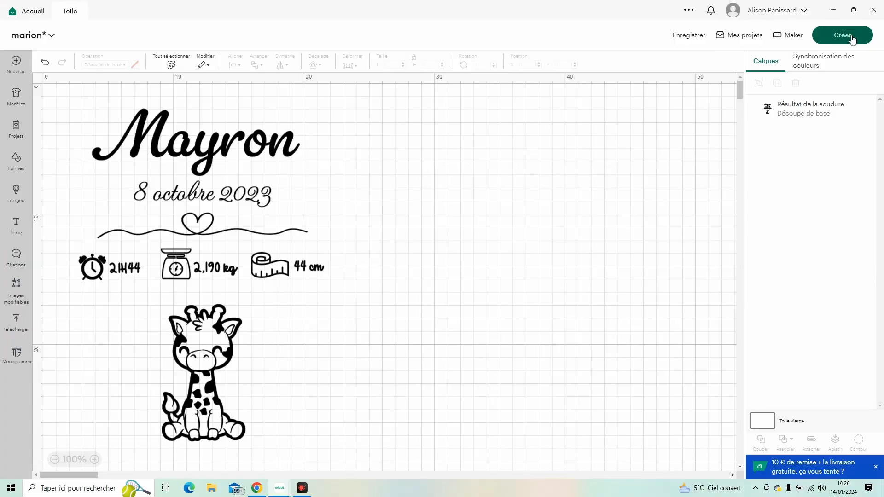
# Send the design to the cut preparation screen with Créer
pyautogui.click(843, 36)
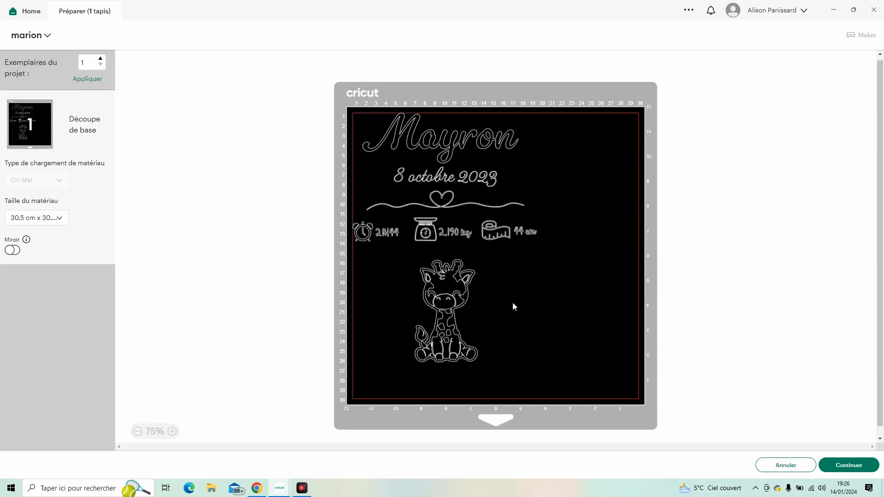
# Accept the mat layout and choose Matte Vinyl as the base material
pyautogui.click(835, 467)
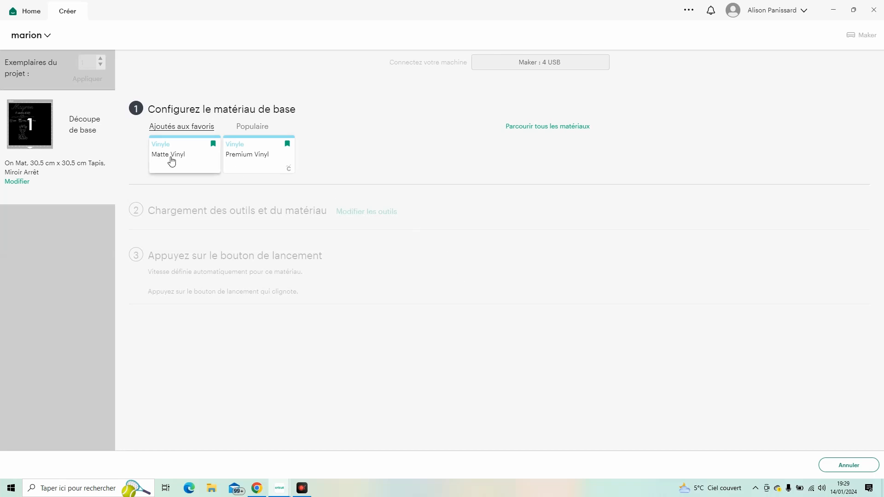
pyautogui.click(172, 159)
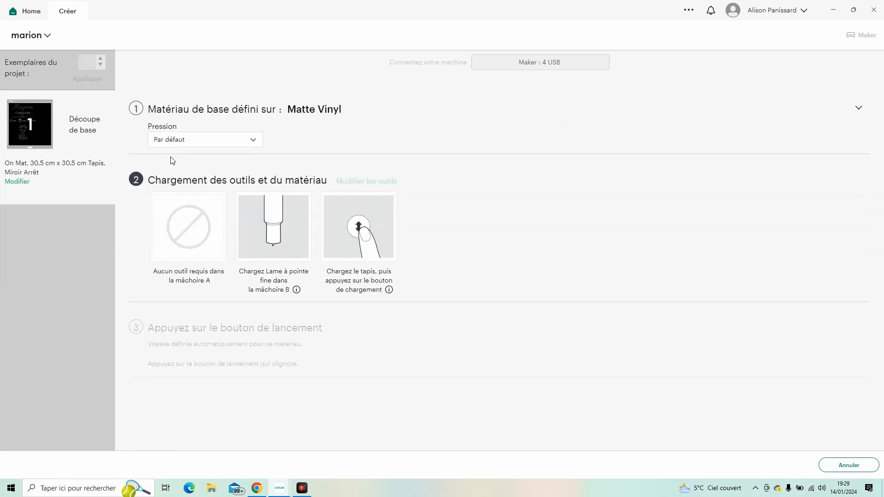